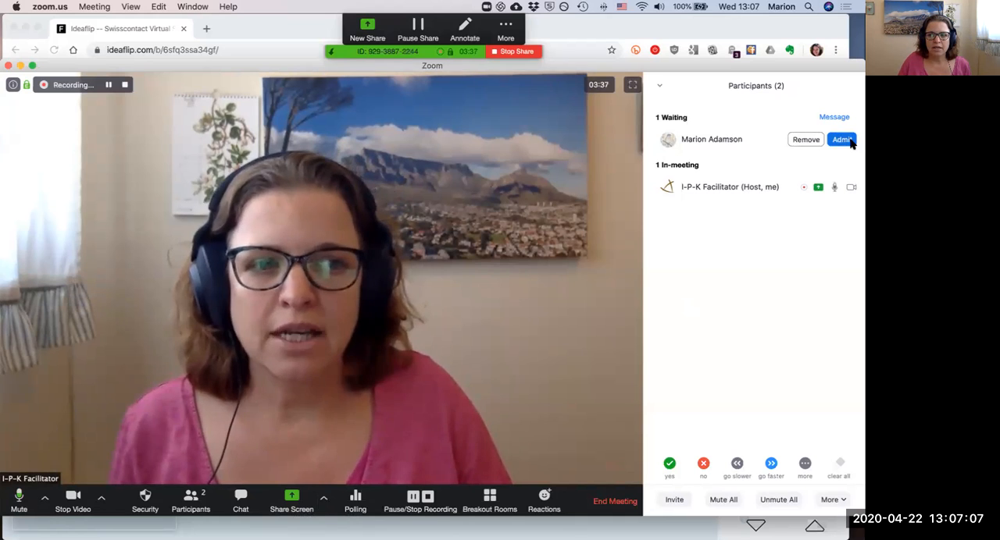
Step: Admit the waiting participant to the meeting and close the participants list
left_click(843, 140)
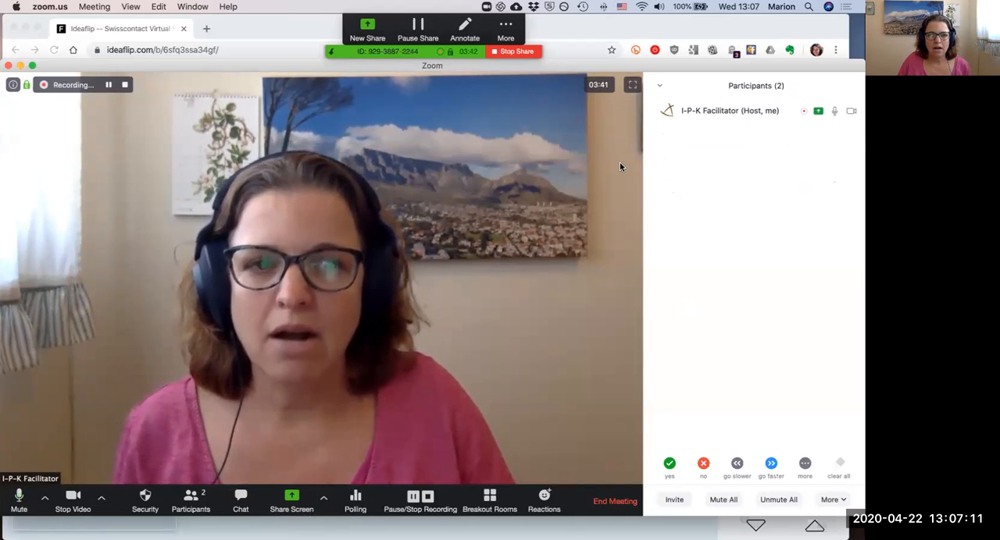
left_click(658, 86)
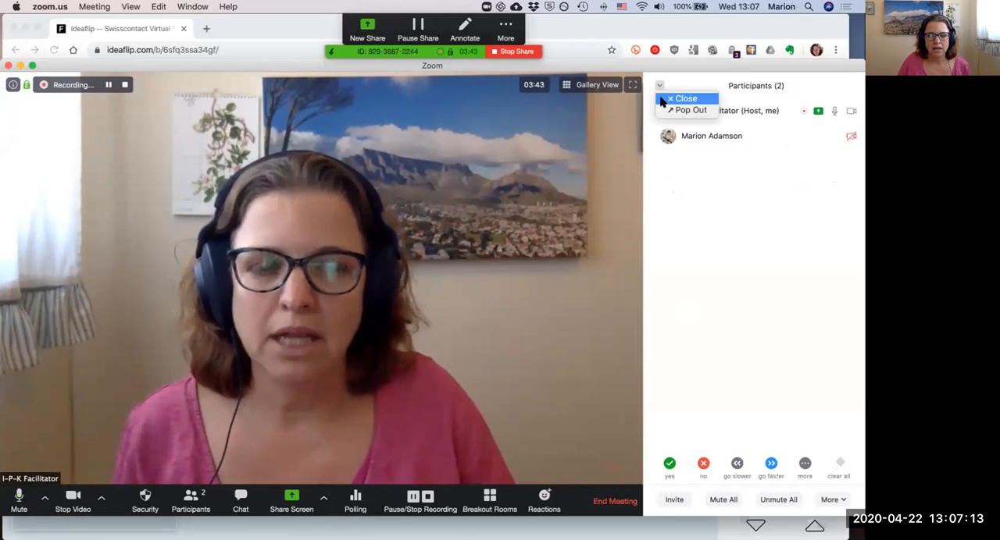
left_click(676, 98)
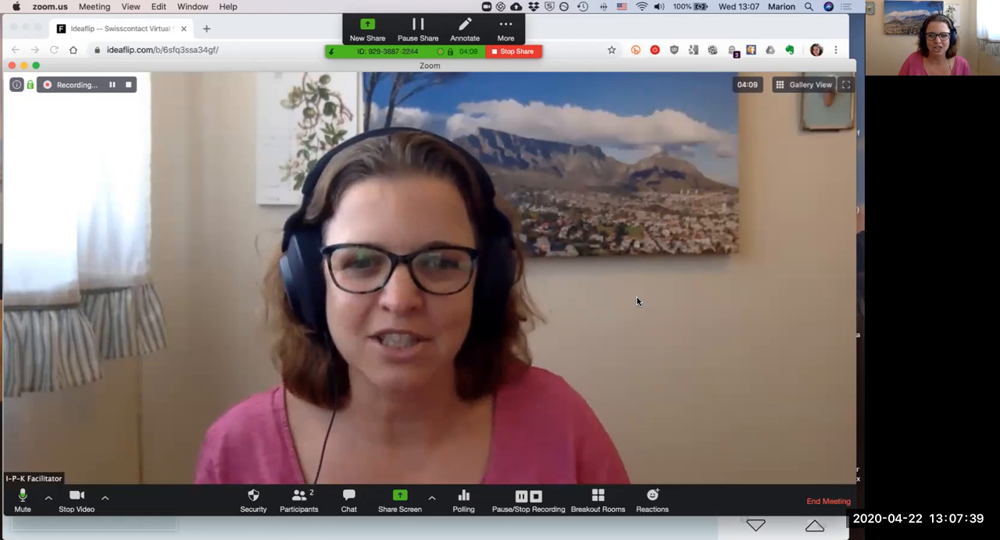
Step: Switch the meeting to gallery view and open the meeting chat
left_click(792, 92)
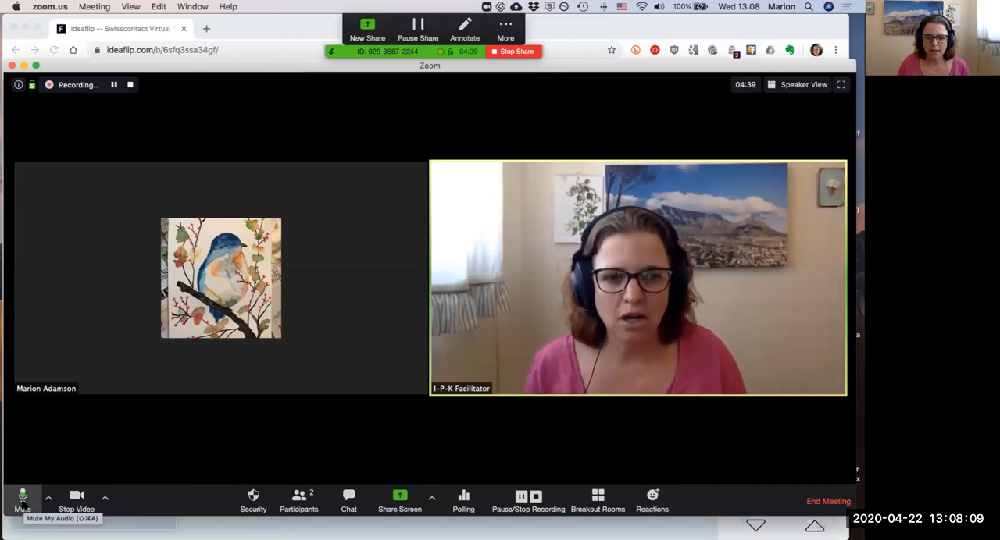
left_click(348, 500)
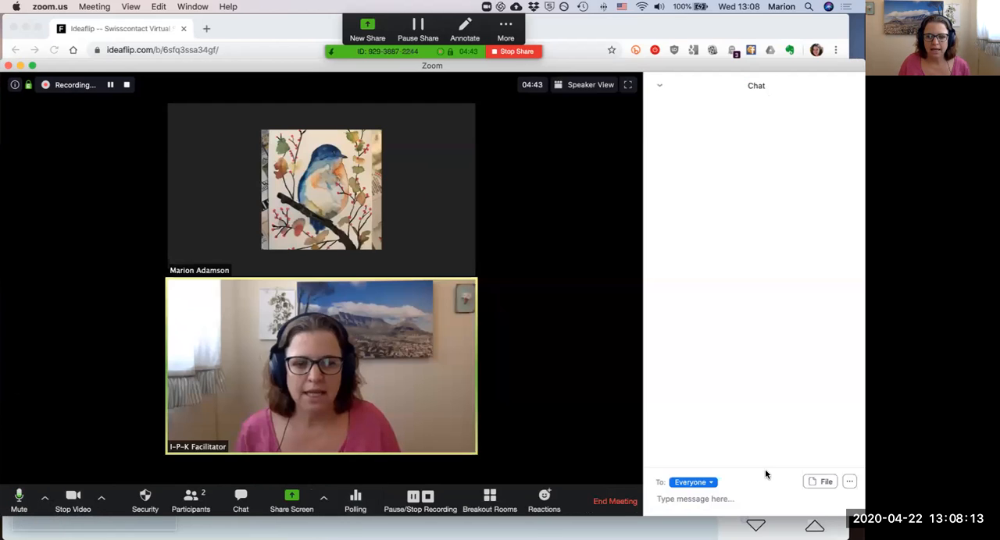
left_click_drag(764, 468, 755, 342)
left_click(726, 461)
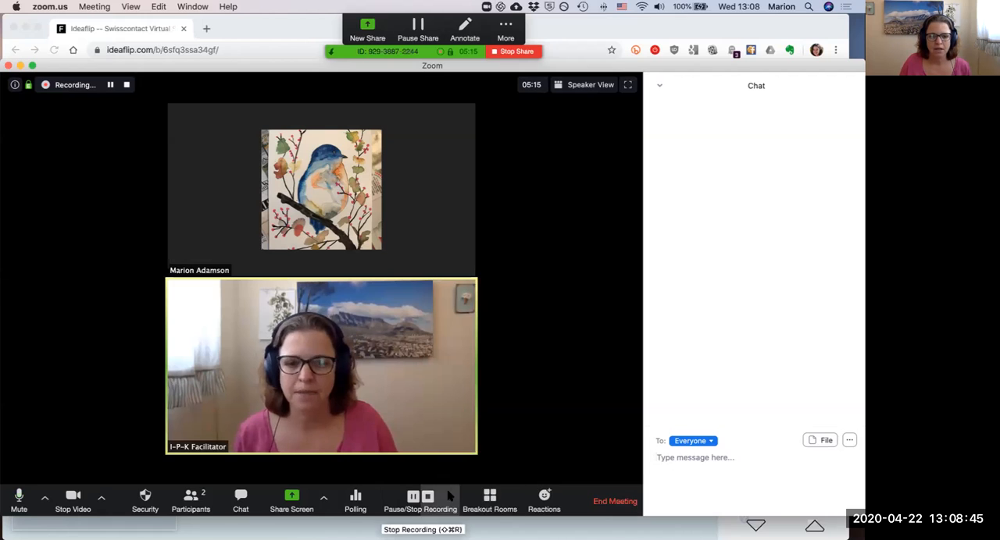
Step: Send a thumbs-up reaction followed by a clapping reaction in the meeting
left_click(548, 500)
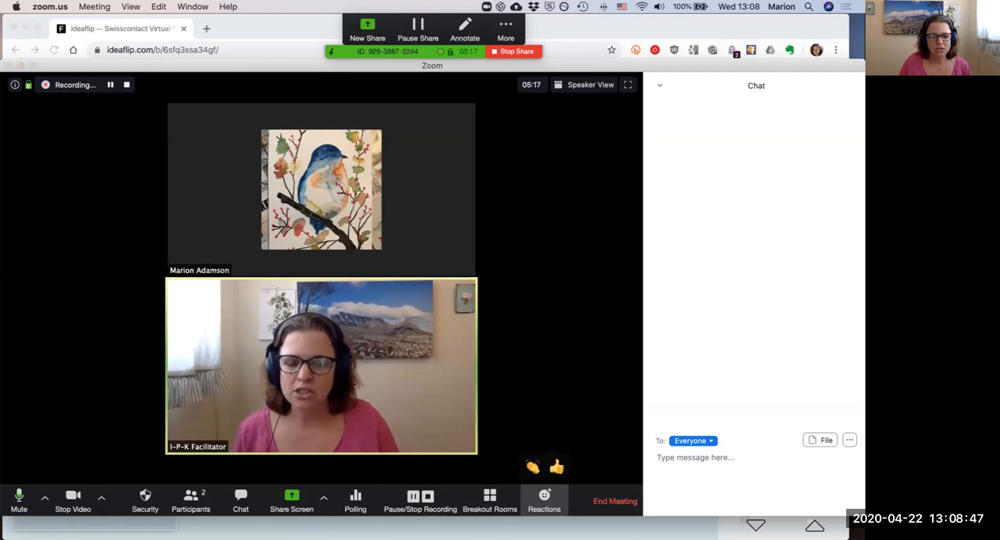
left_click(557, 467)
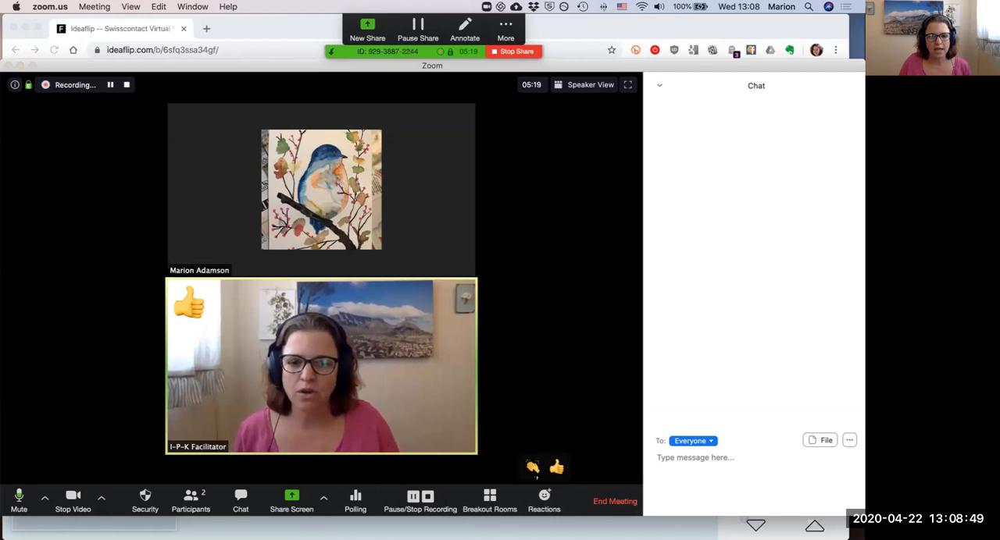
left_click(533, 469)
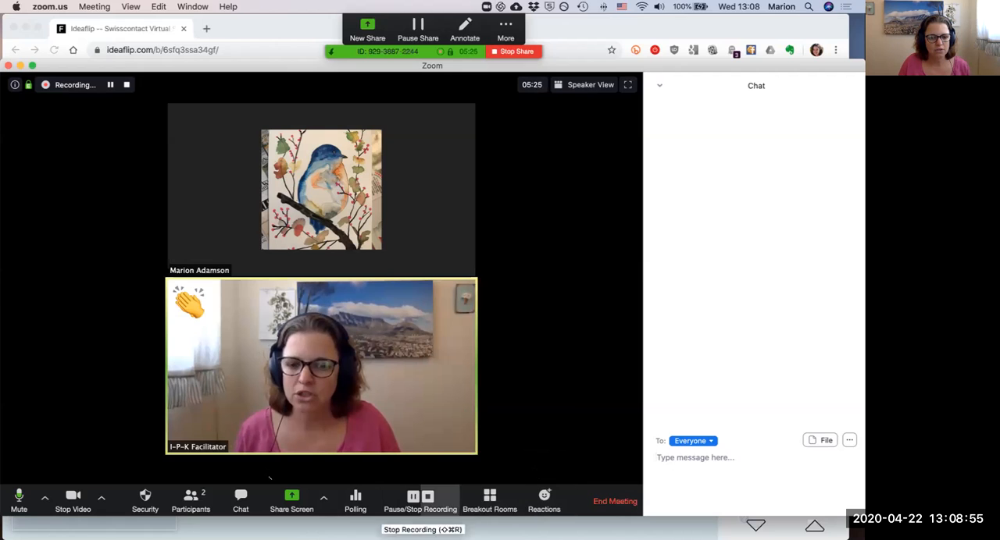
Step: Show the participants list with its feedback options alongside the meeting chat
left_click(193, 506)
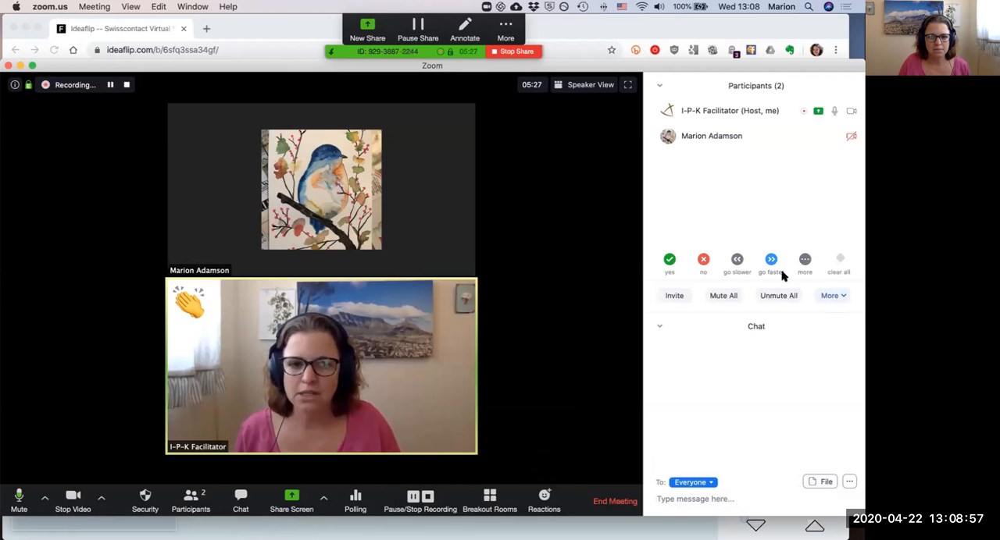
mouse_move(804, 263)
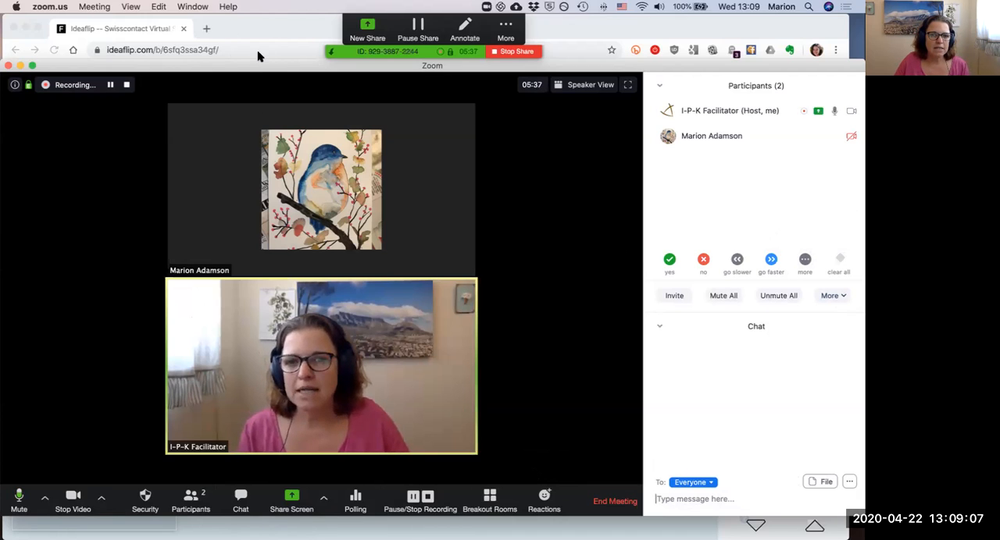
mouse_move(270, 67)
left_mouse_down()
mouse_move(272, 80)
mouse_move(274, 70)
left_mouse_up()
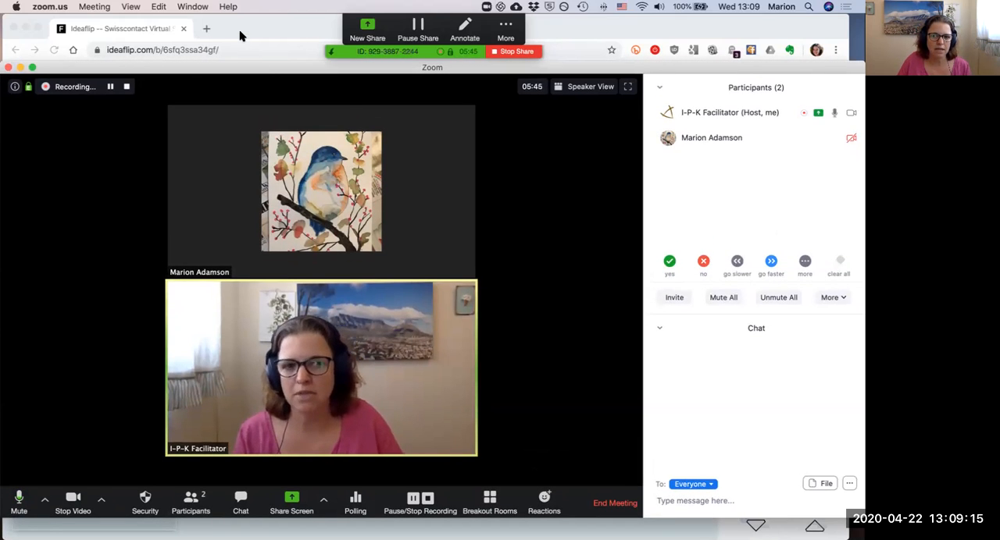
Step: Try the meeting in full screen, return to the normal window and close the participants list
left_click(627, 87)
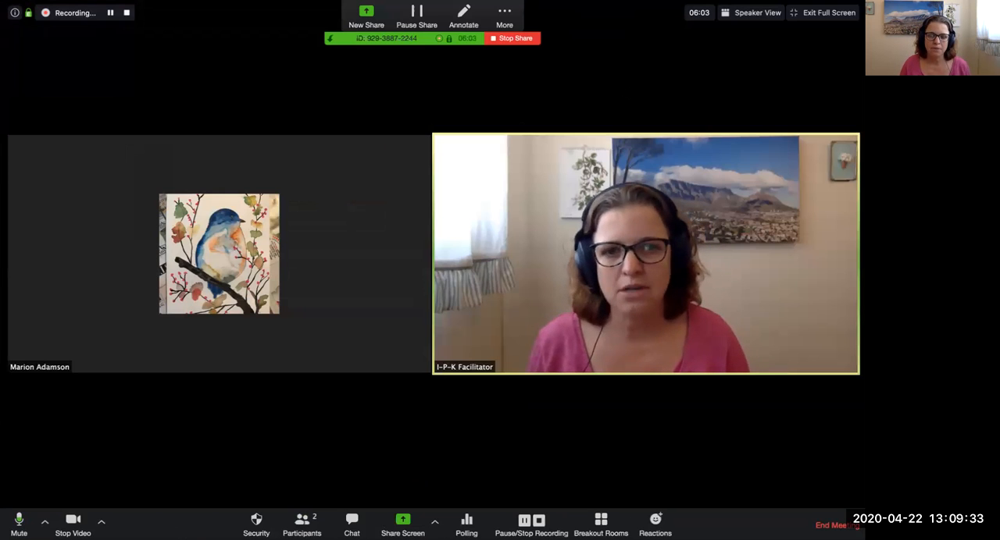
left_click(818, 13)
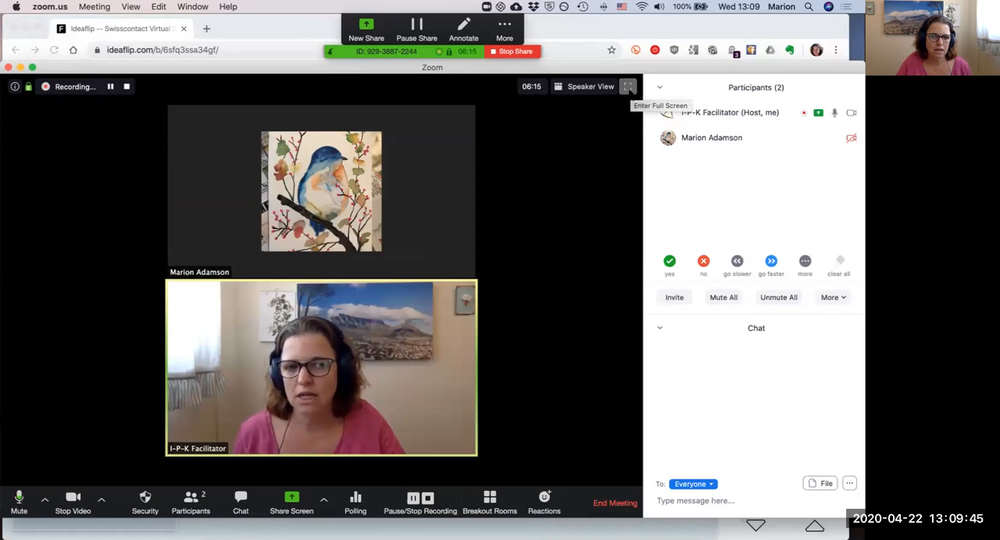
left_click(661, 88)
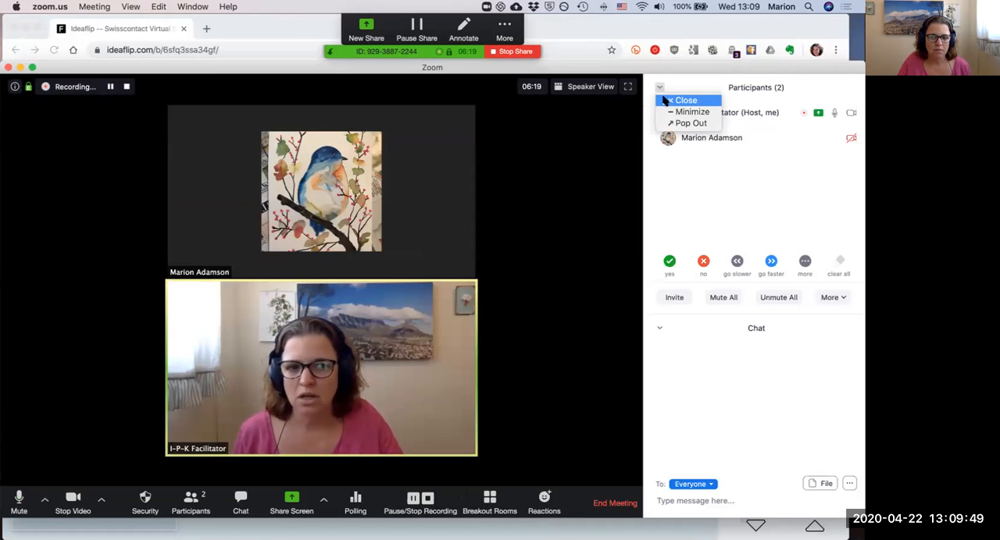
left_click(663, 100)
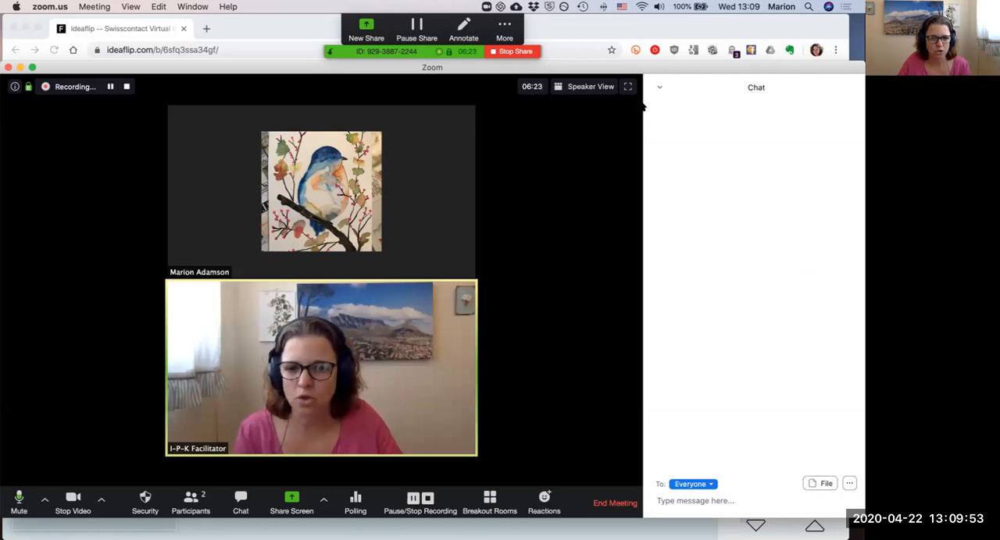
left_click(705, 501)
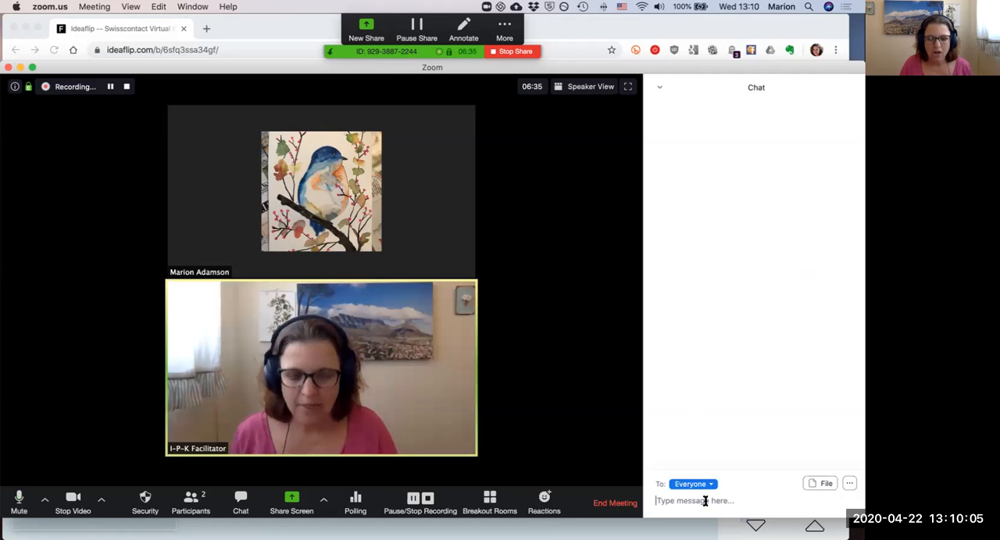
type("www.i")
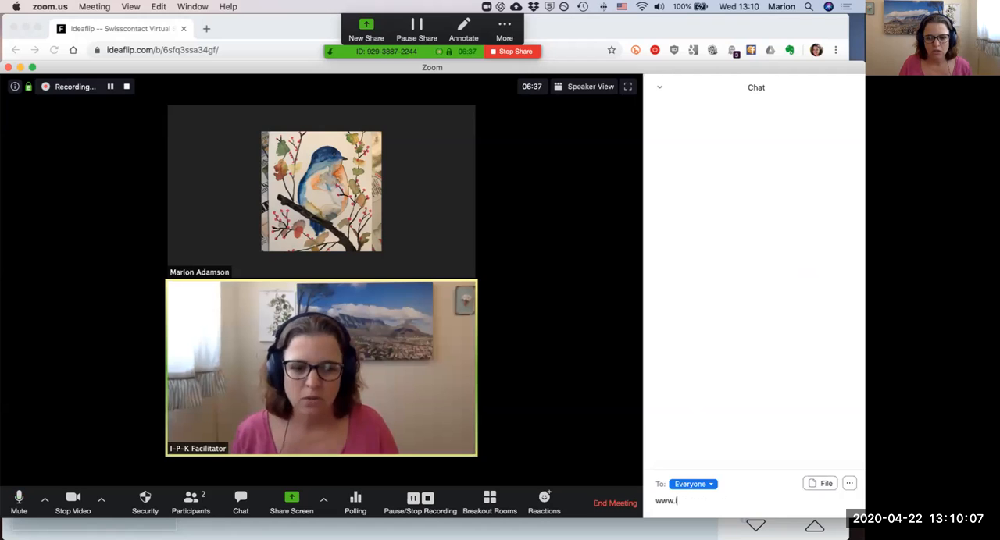
type("deadlip.com")
key("Return")
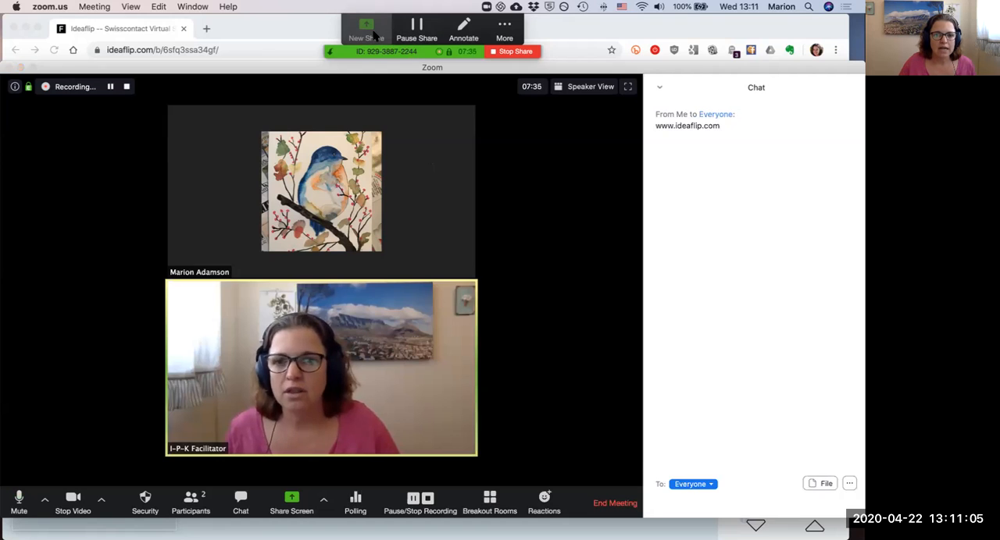
Step: Start a new screen share of the Google Chrome window that shows the Ideaflip board
left_click(375, 36)
left_click(346, 236)
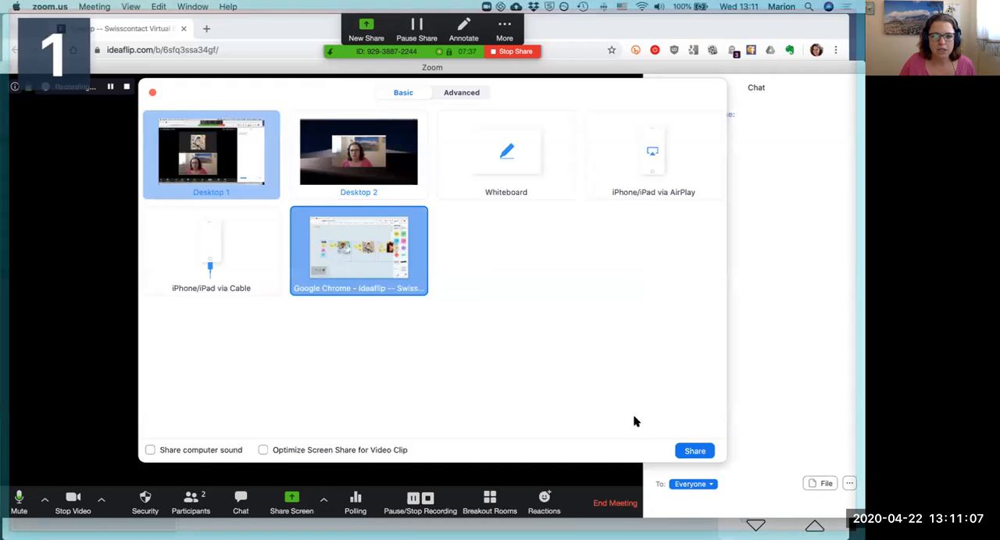
left_click(695, 451)
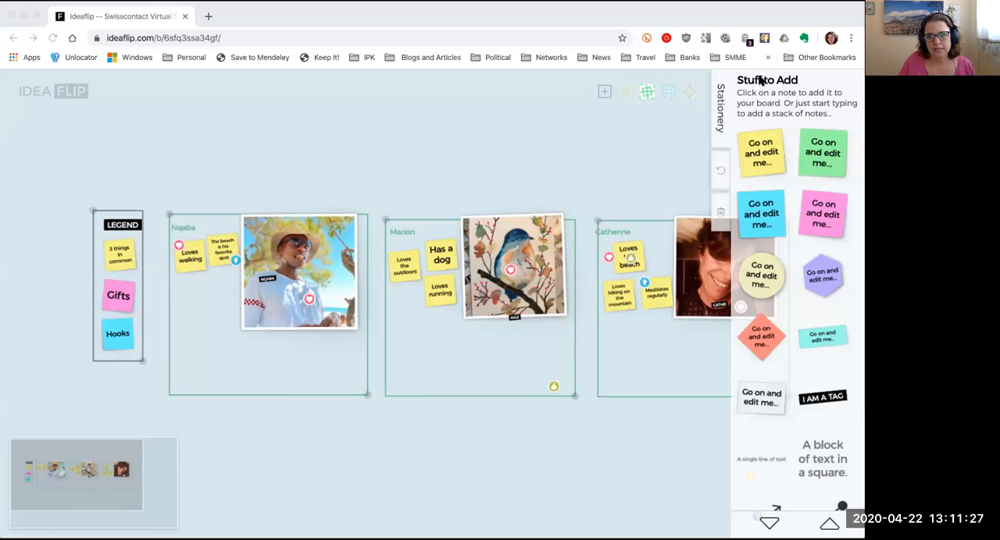
Step: Look through the board's stationery, from notes, arrows and groups to dots, badges and file upload
scroll(783, 217, "down", 1)
scroll(783, 217, "down", 7)
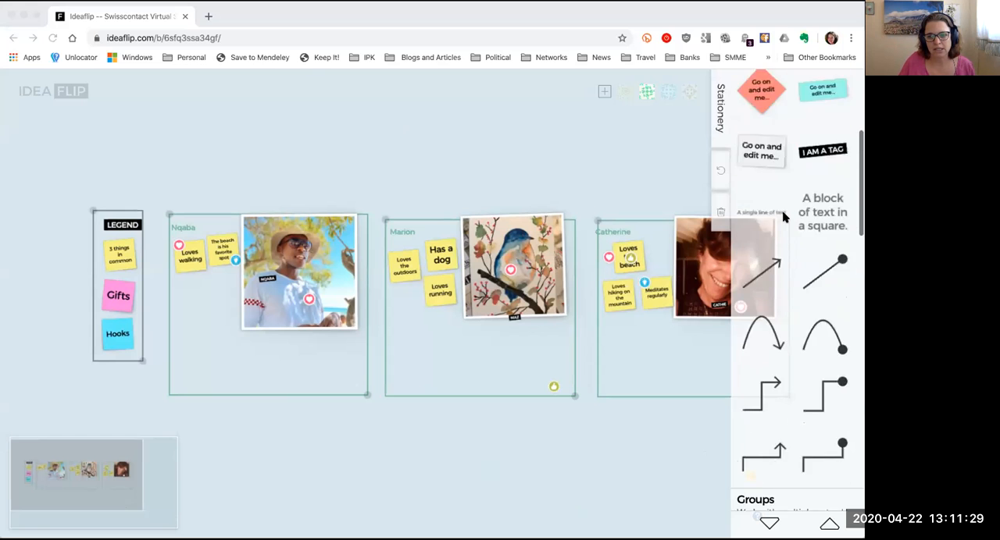
scroll(784, 218, "down", 6)
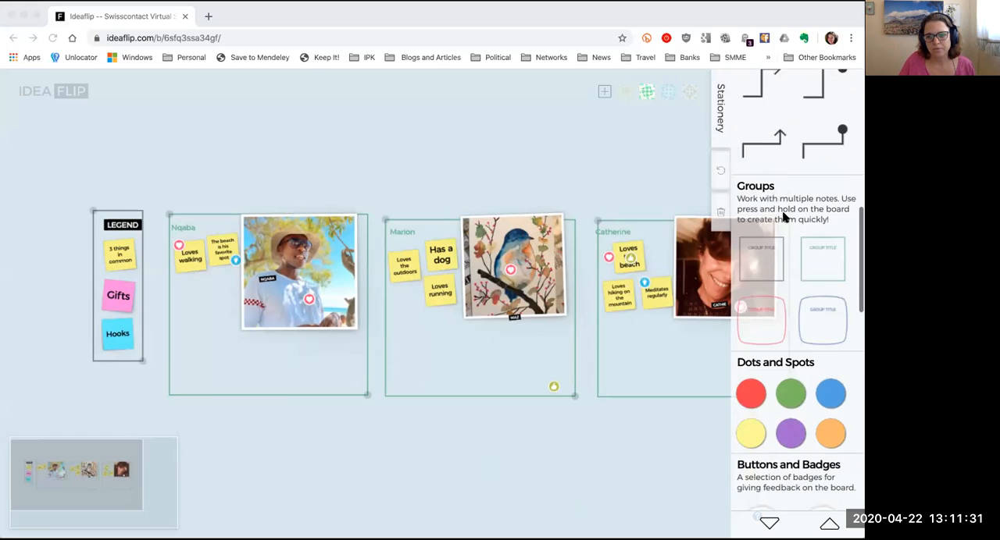
scroll(784, 217, "down", 7)
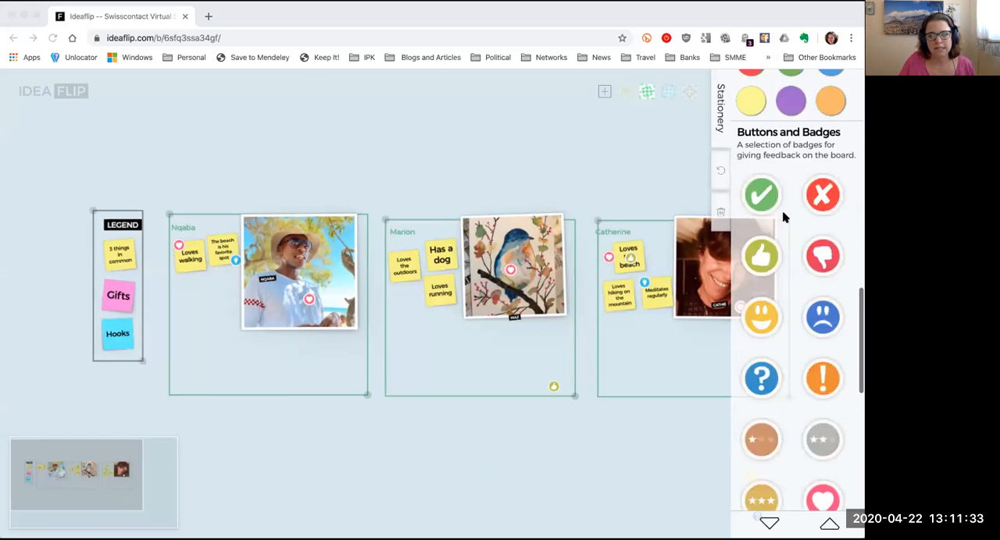
scroll(784, 217, "down", 5)
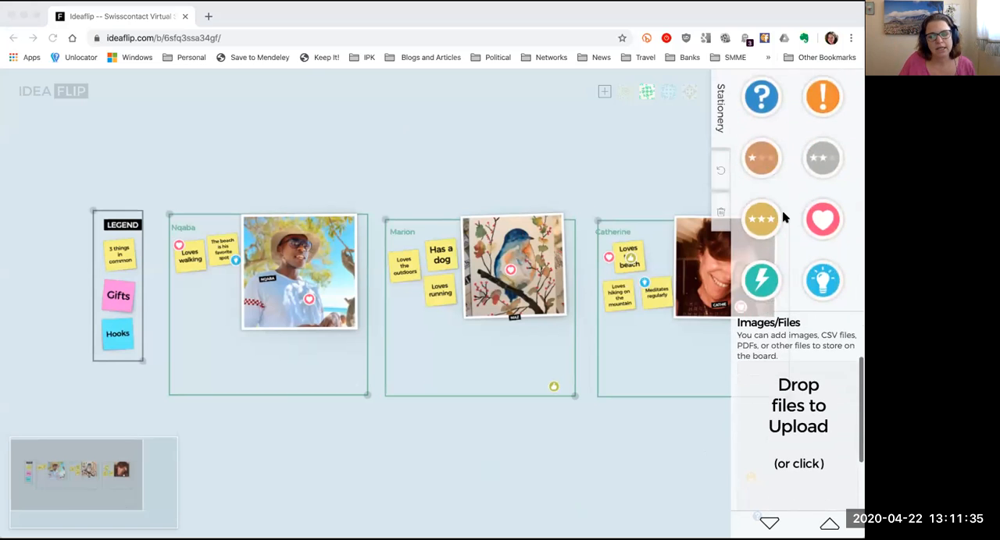
scroll(784, 218, "up", 20)
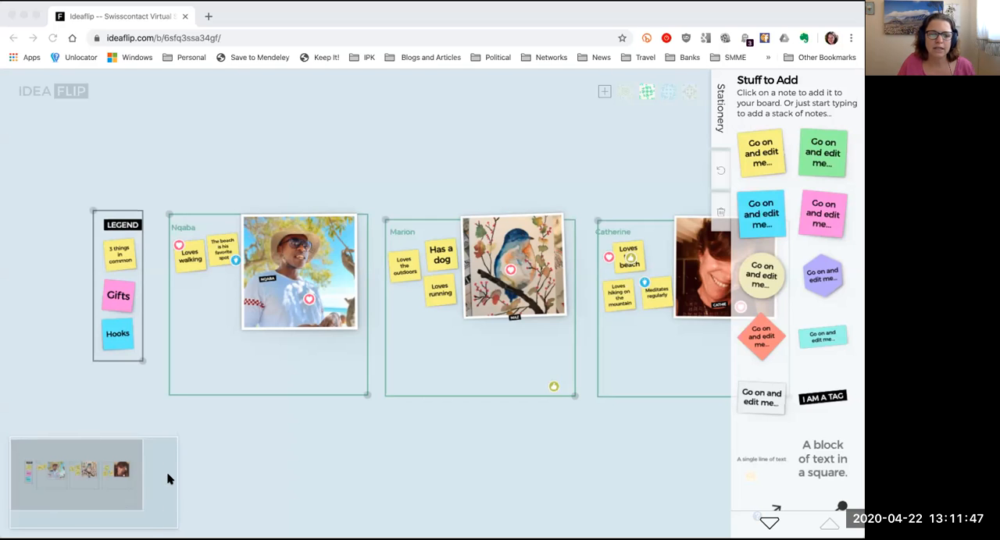
Step: Survey the whole Ideaflip board, including the empty area below the participant groups, at different zoom levels
mouse_move(134, 502)
left_mouse_down()
mouse_move(134, 522)
mouse_move(133, 490)
mouse_move(161, 489)
mouse_move(138, 511)
mouse_move(129, 491)
mouse_move(174, 527)
mouse_move(130, 523)
mouse_move(93, 492)
mouse_move(168, 500)
mouse_move(117, 518)
mouse_move(133, 518)
left_mouse_up()
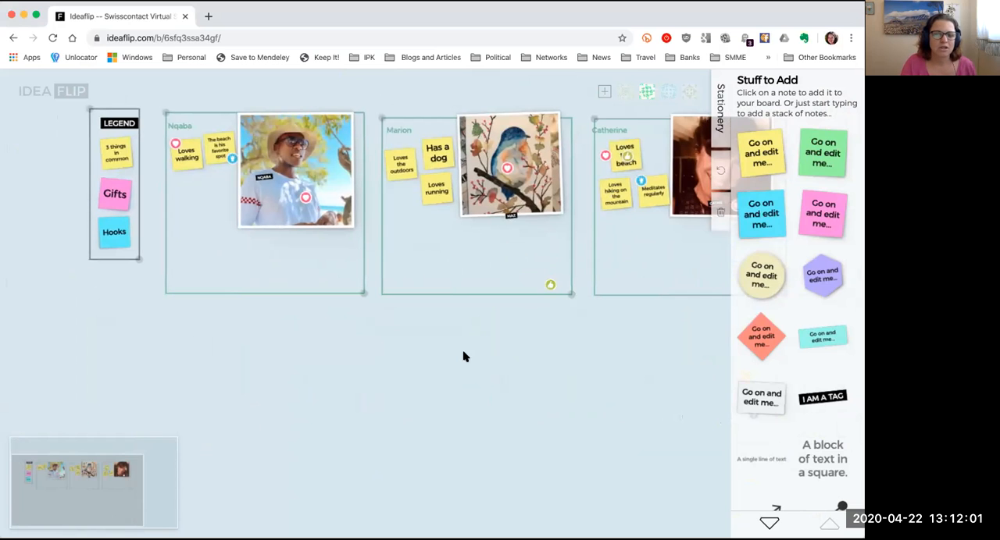
scroll(426, 395, "down", 3)
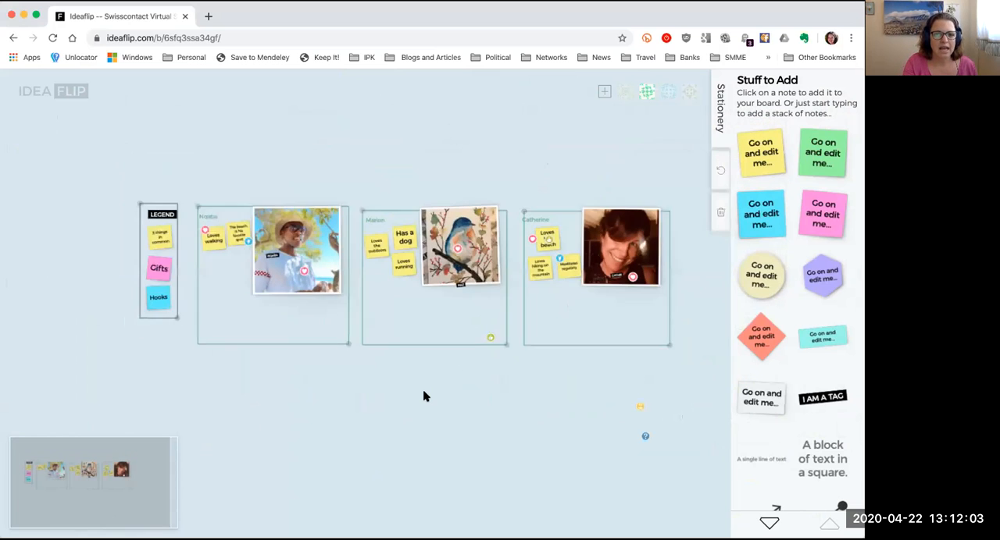
scroll(425, 396, "down", 3)
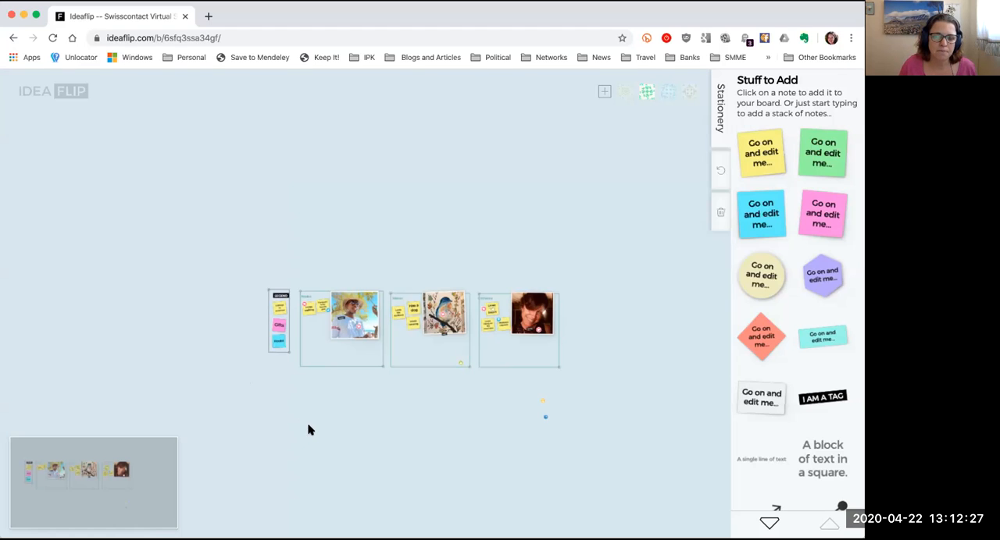
left_click_drag(384, 475, 349, 357)
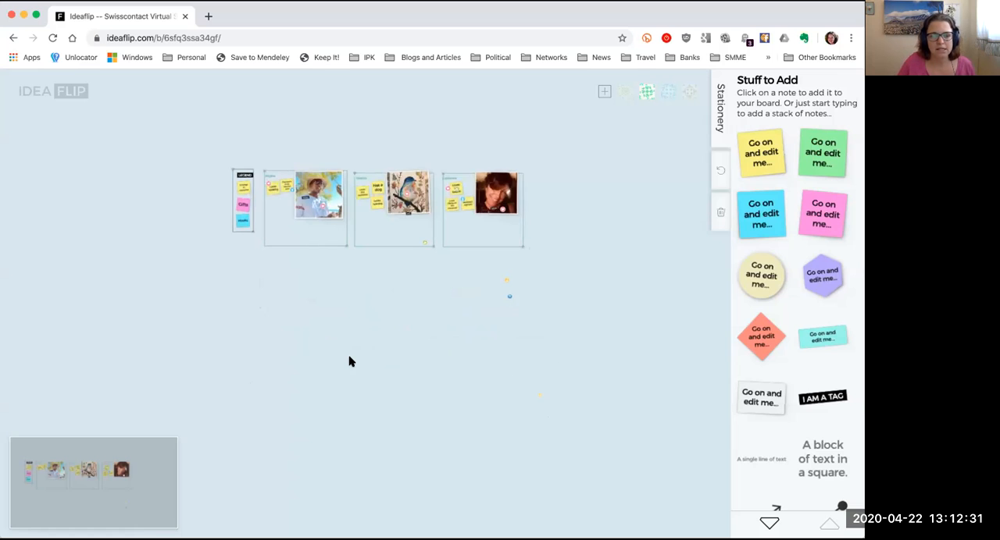
scroll(349, 361, "up", 3)
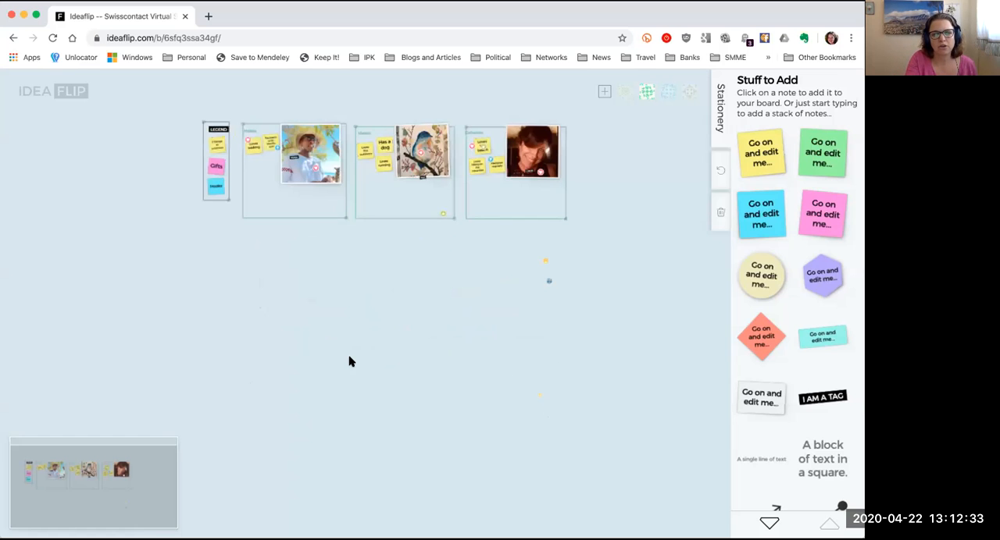
scroll(349, 361, "down", 2)
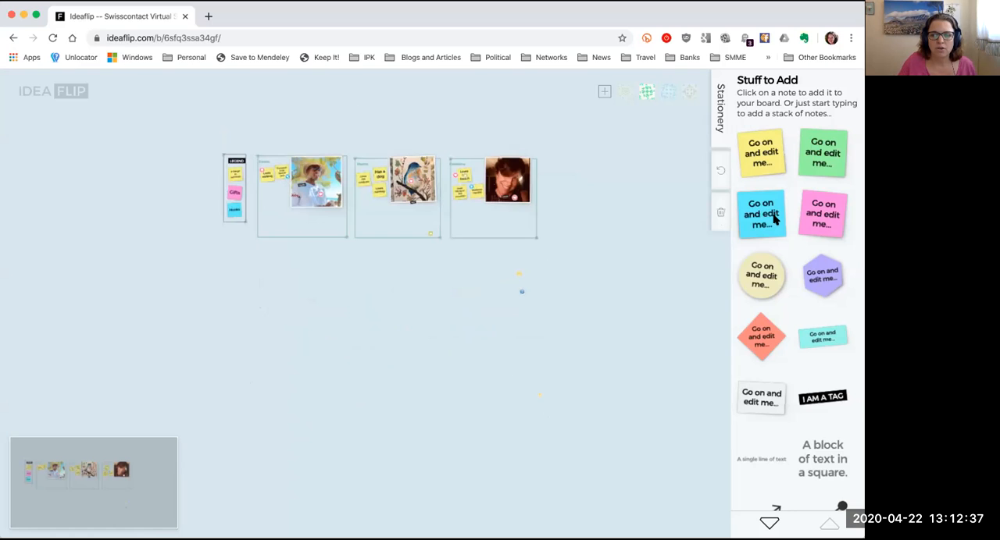
Step: Place two blue square notes, one pink square note, a cream round note and a red diamond note below the participant groups
left_click_drag(776, 220, 386, 307)
left_click(844, 216)
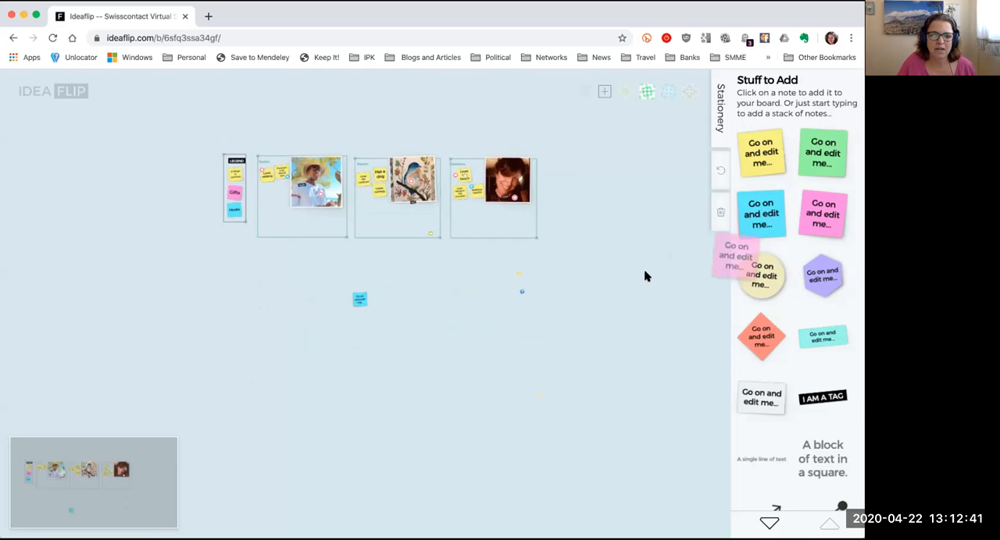
left_click(755, 218)
left_click(757, 281)
left_click_drag(761, 336, 475, 290)
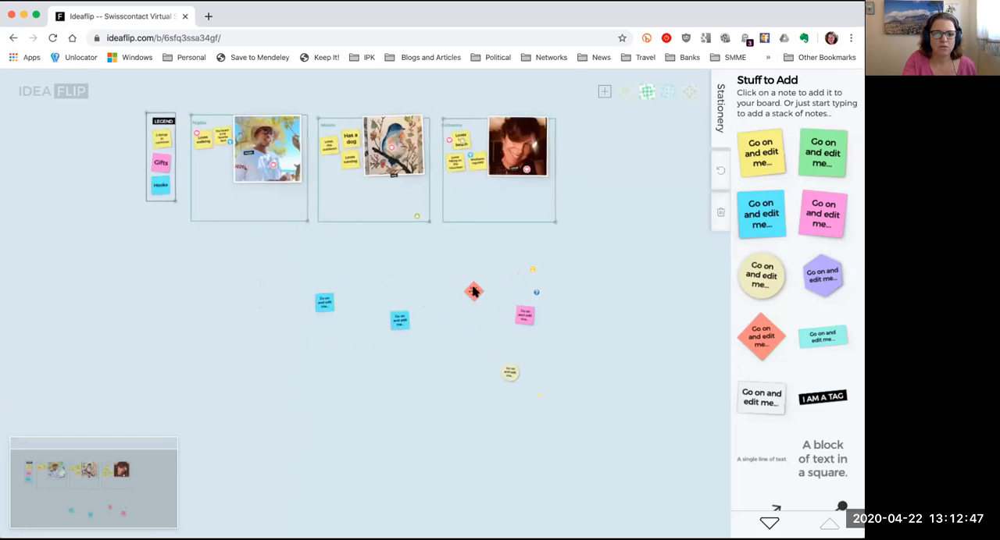
scroll(474, 291, "up", 5)
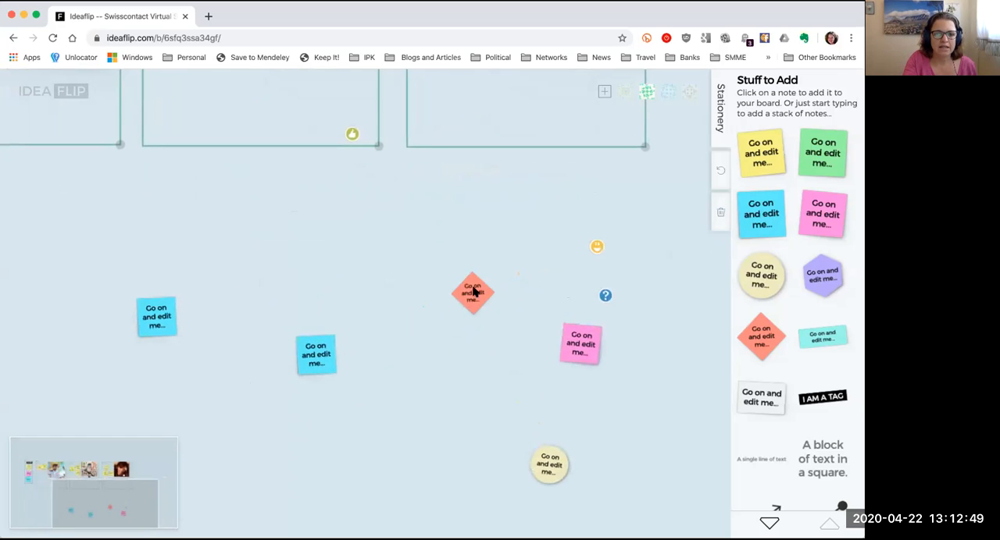
Step: Replace the text of the leftmost blue square note with "hello"
scroll(382, 318, "down", 1)
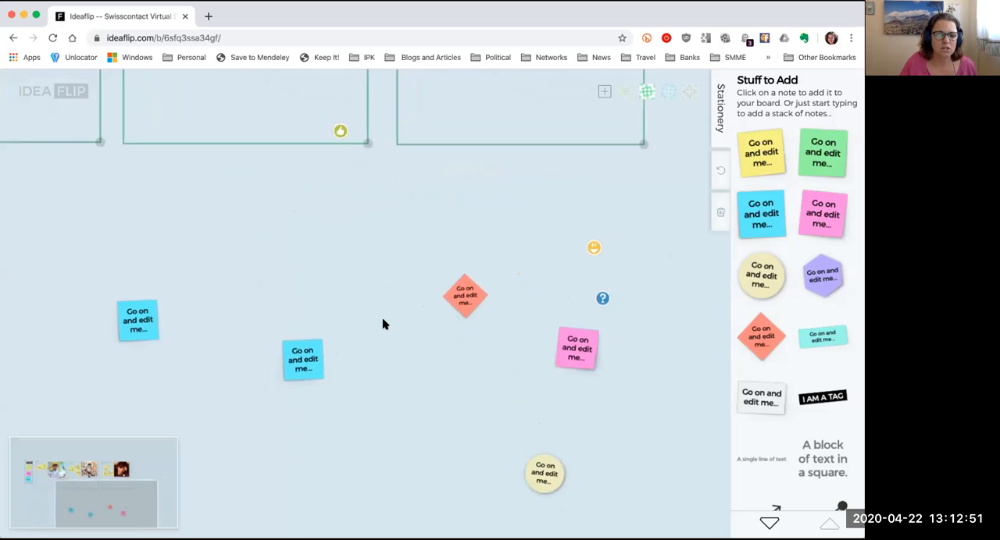
double_click(139, 323)
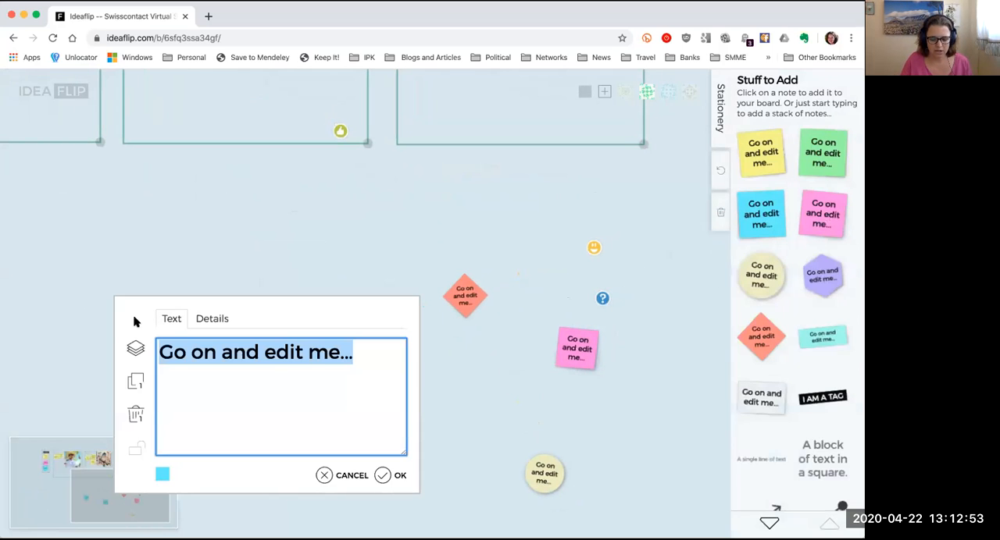
type("hello")
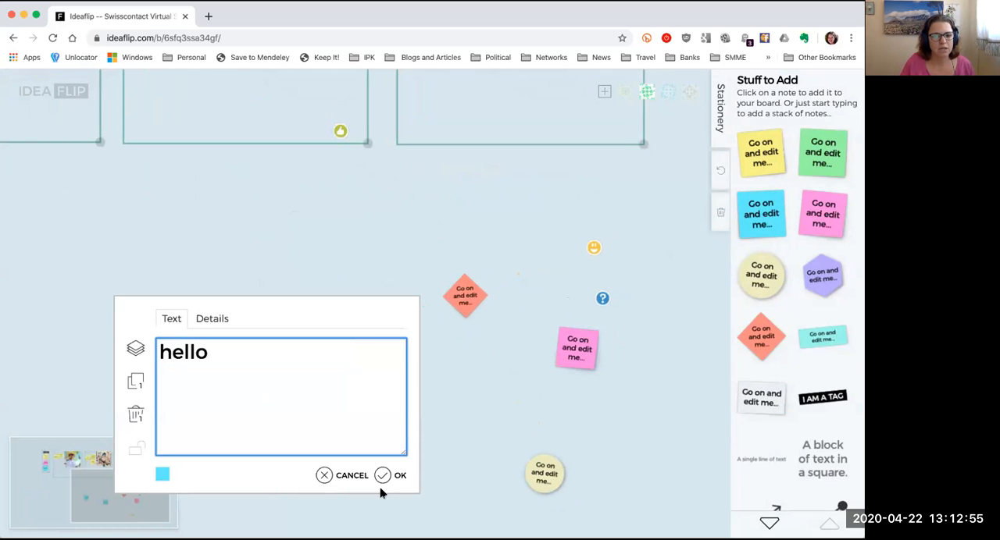
left_click(382, 475)
Step: Recolour the red diamond note light blue and change its text to "goodbye"
double_click(469, 300)
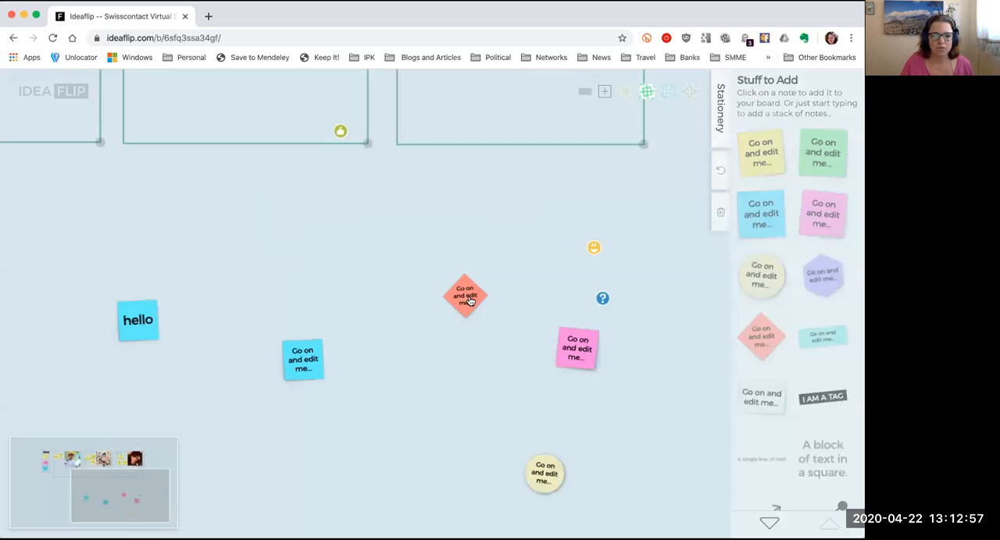
left_click(448, 452)
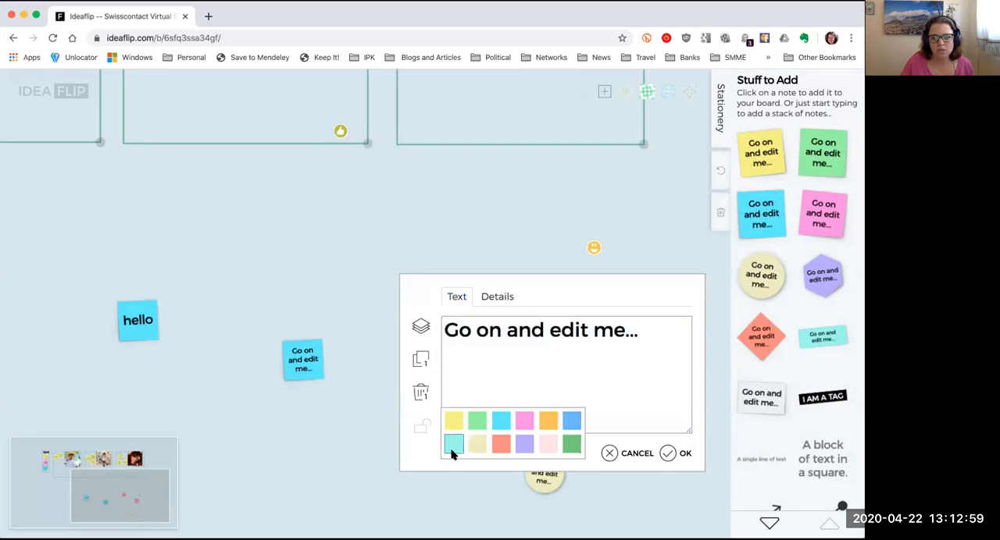
left_click(493, 423)
double_click(504, 331)
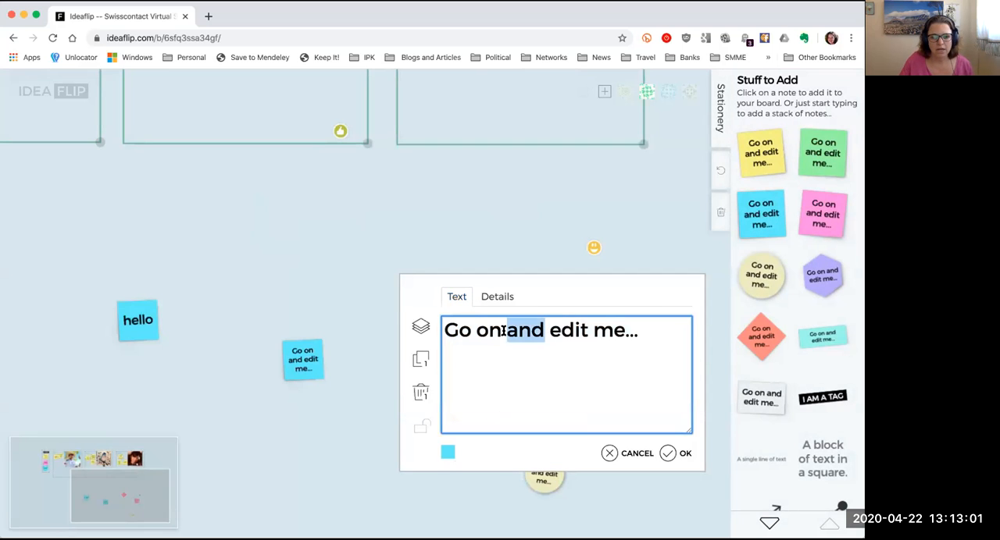
key("ctrl+a")
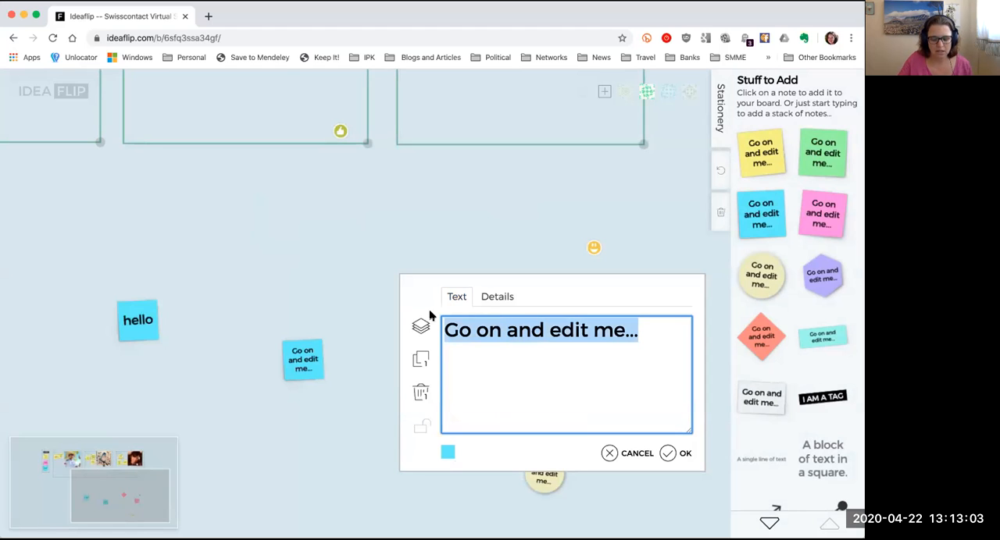
type("goodbye")
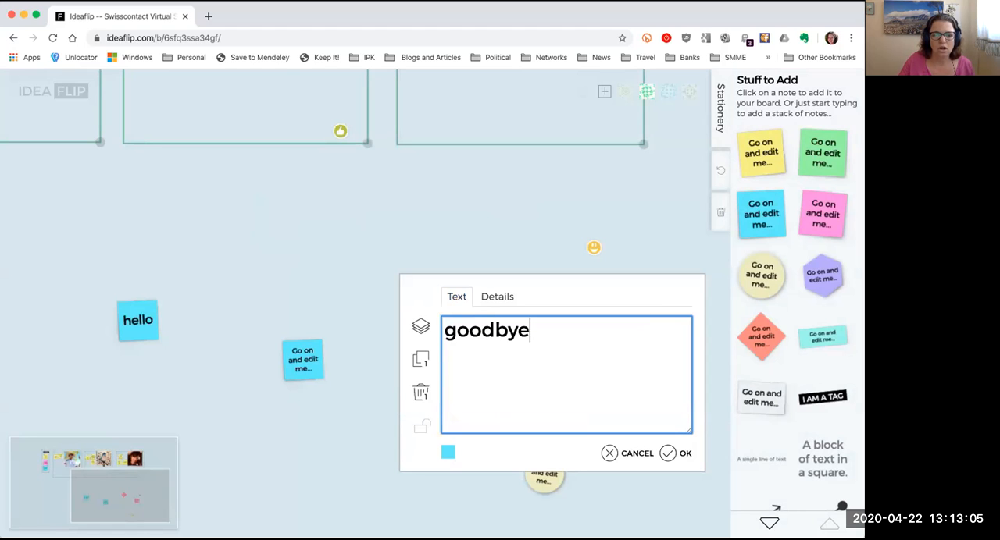
left_click(672, 453)
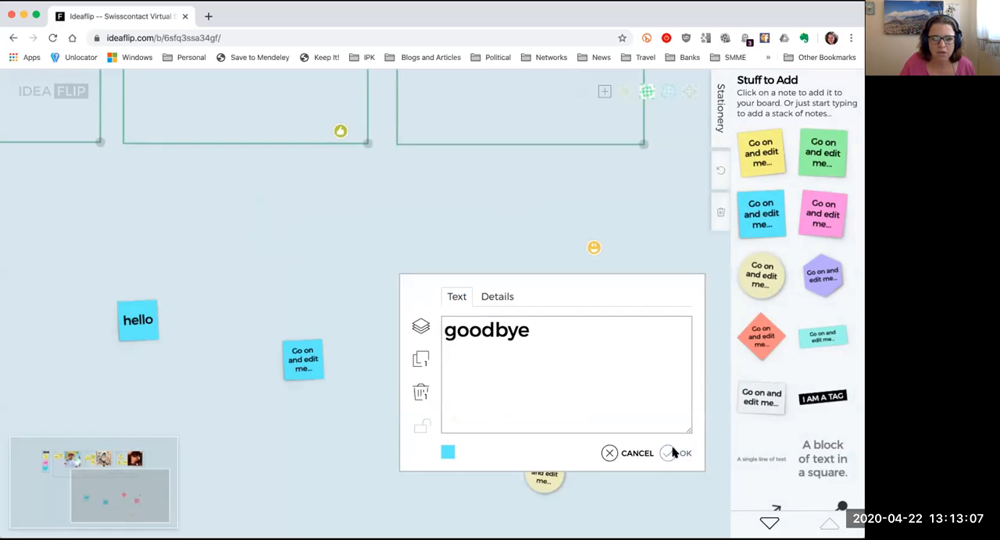
Step: Move the goodbye diamond next to the hello note and enlarge it to about three times its size
left_click_drag(486, 302, 202, 312)
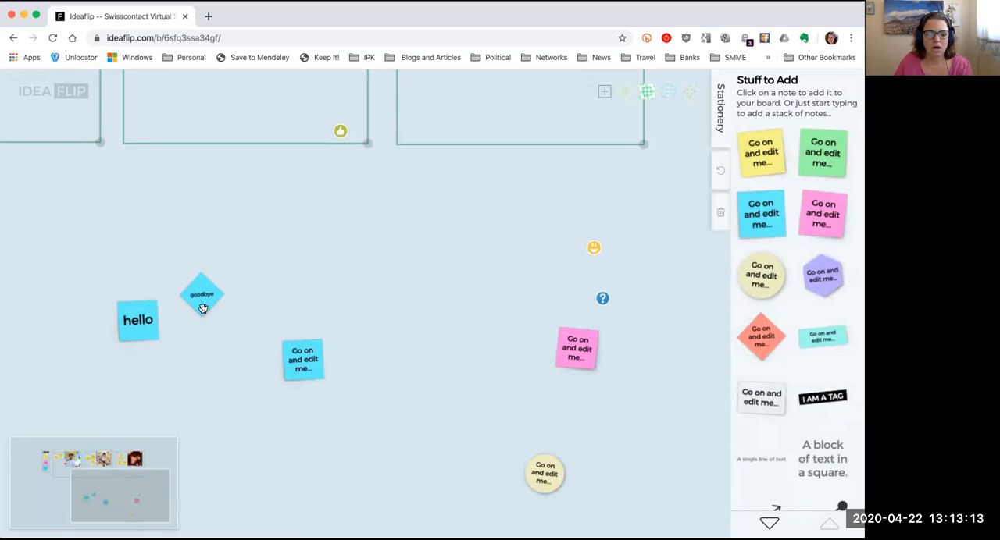
left_click_drag(202, 309, 208, 375)
left_click_drag(216, 312, 253, 268)
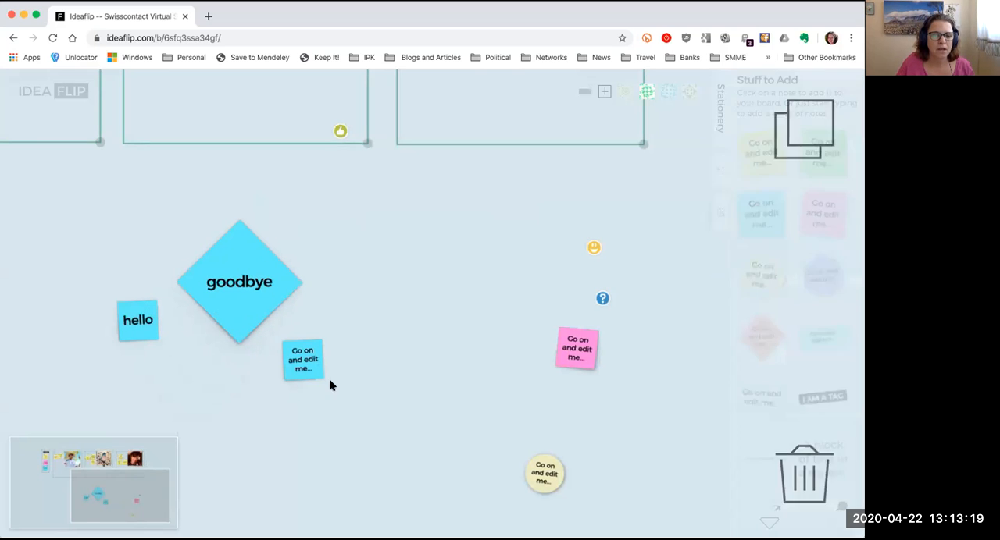
Step: Delete the unedited blue square note and duplicate the goodbye diamond
double_click(298, 361)
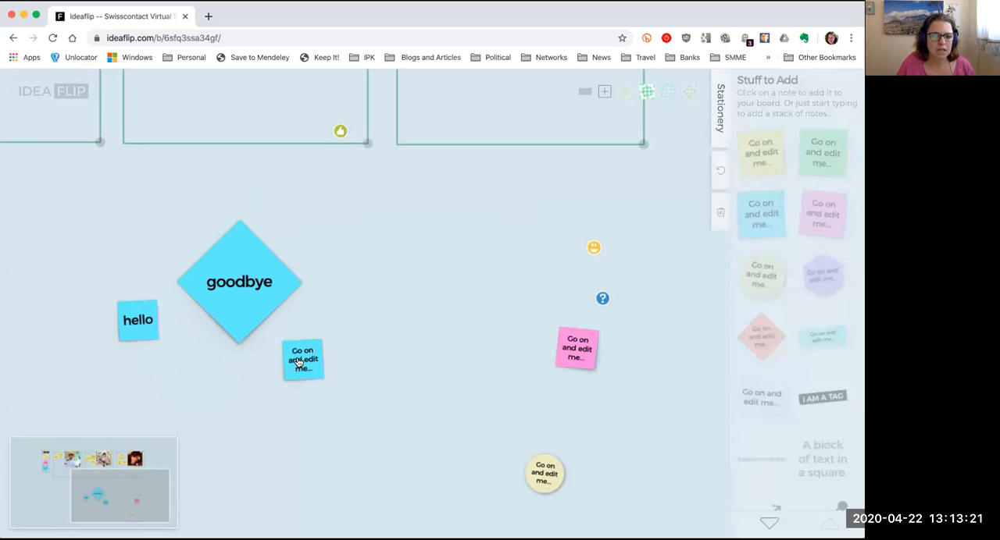
left_click(300, 423)
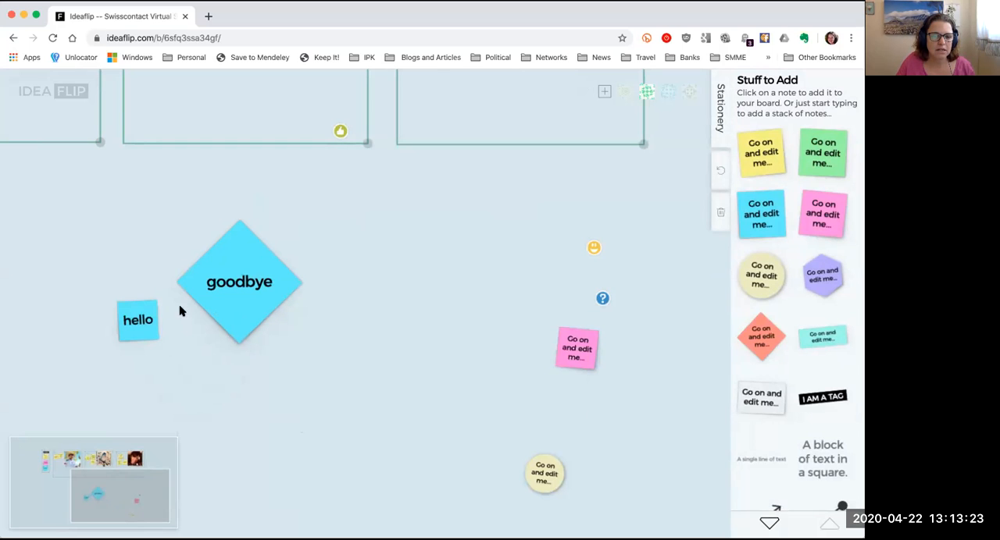
double_click(238, 316)
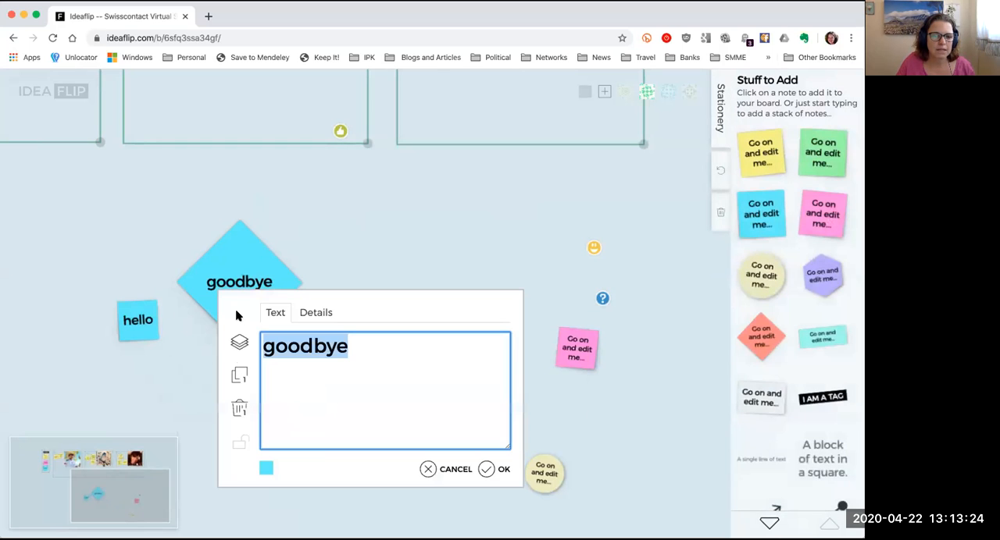
left_click(239, 379)
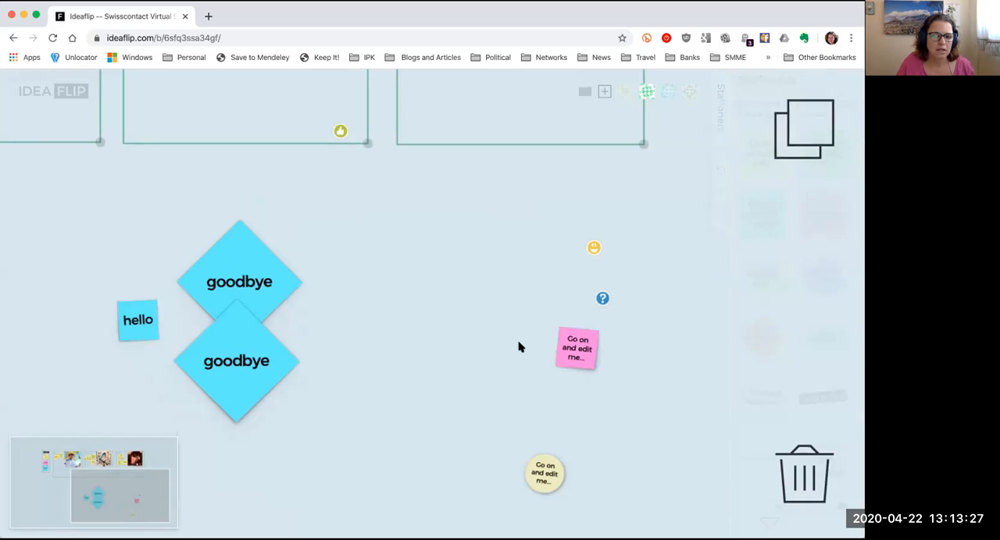
Step: Bring the pink and hello notes up against the goodbye diamonds and enclose all four notes in a new group
left_click_drag(582, 359, 295, 334)
left_click_drag(138, 320, 161, 315)
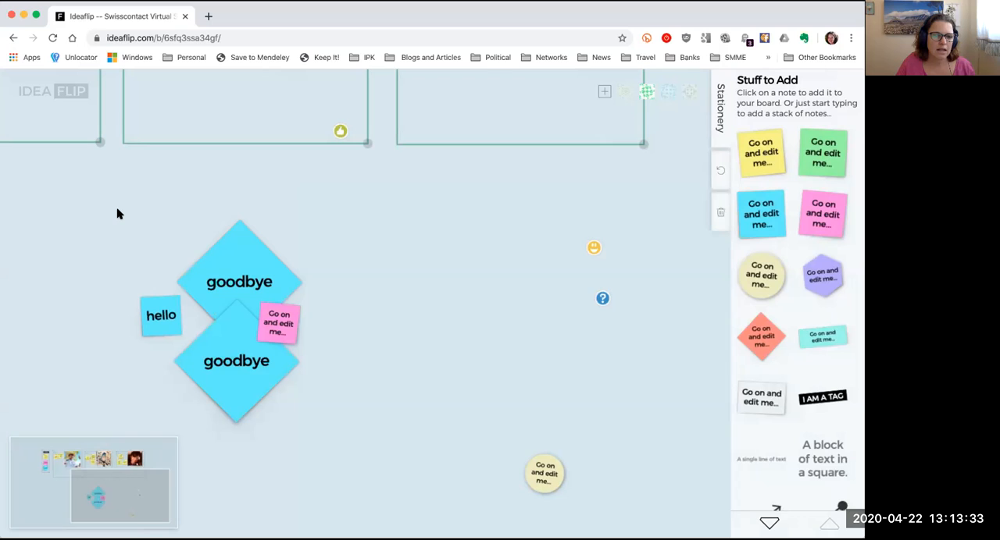
left_click(117, 210)
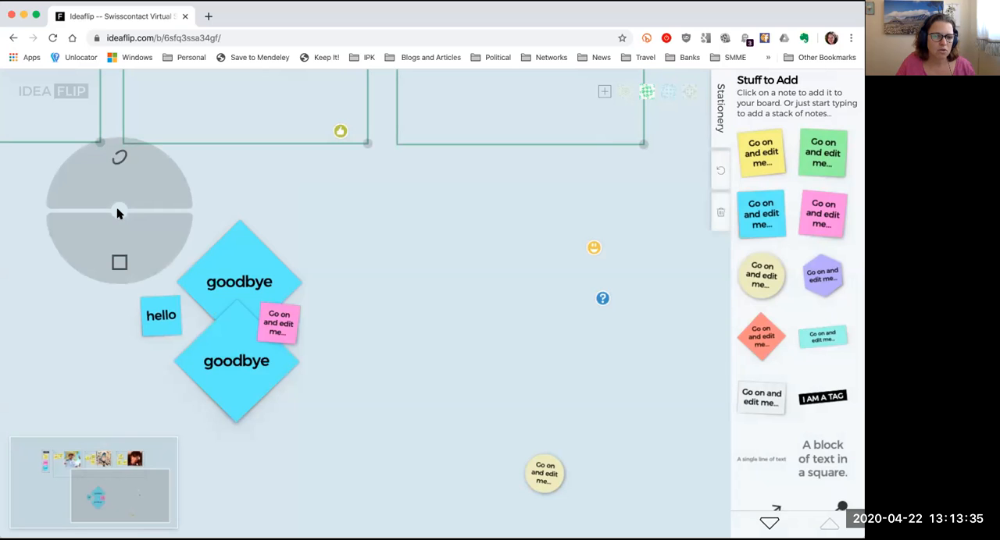
left_click_drag(117, 210, 364, 442)
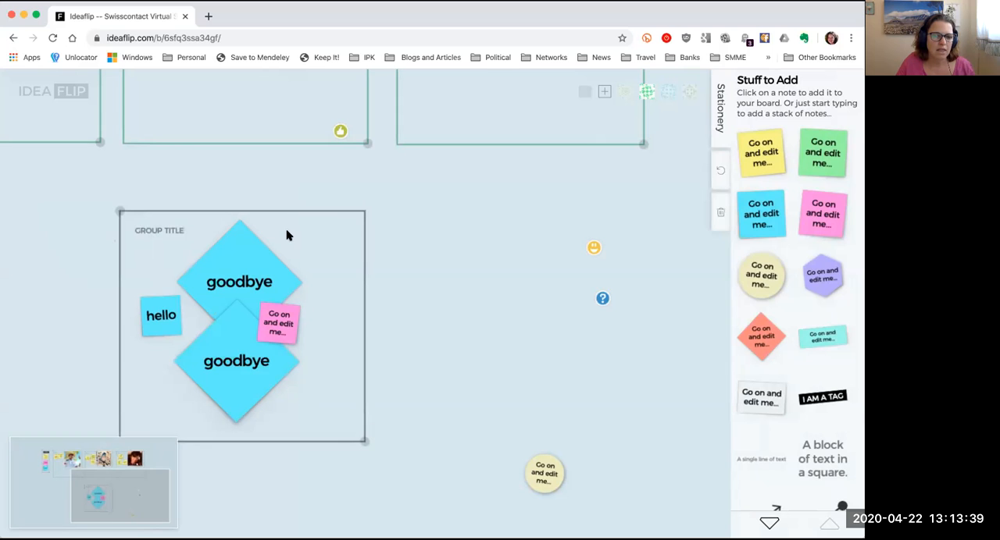
Step: Move the new group with its notes around the board, and put the smiley and question-mark badges on the goodbye diamonds
left_click_drag(280, 211, 84, 171)
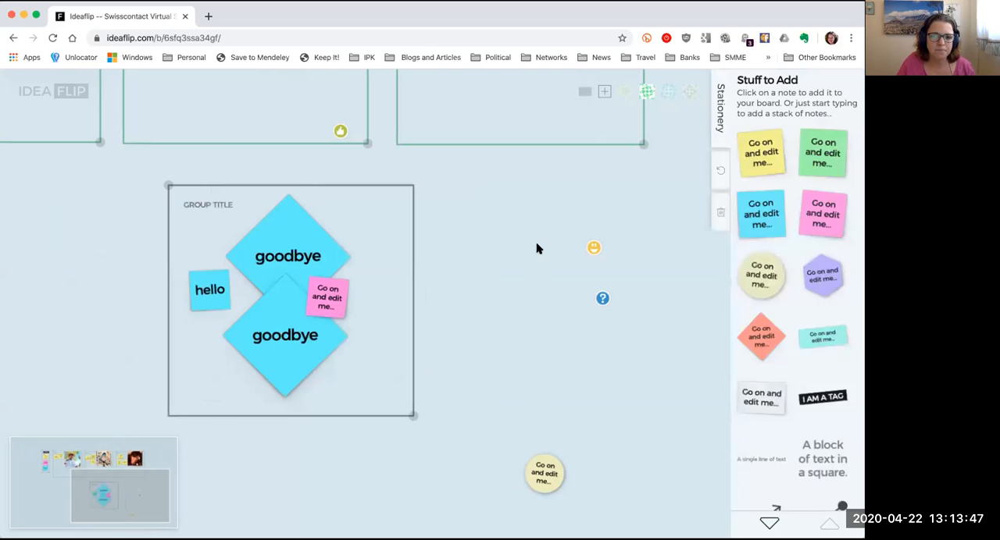
left_click_drag(595, 247, 345, 258)
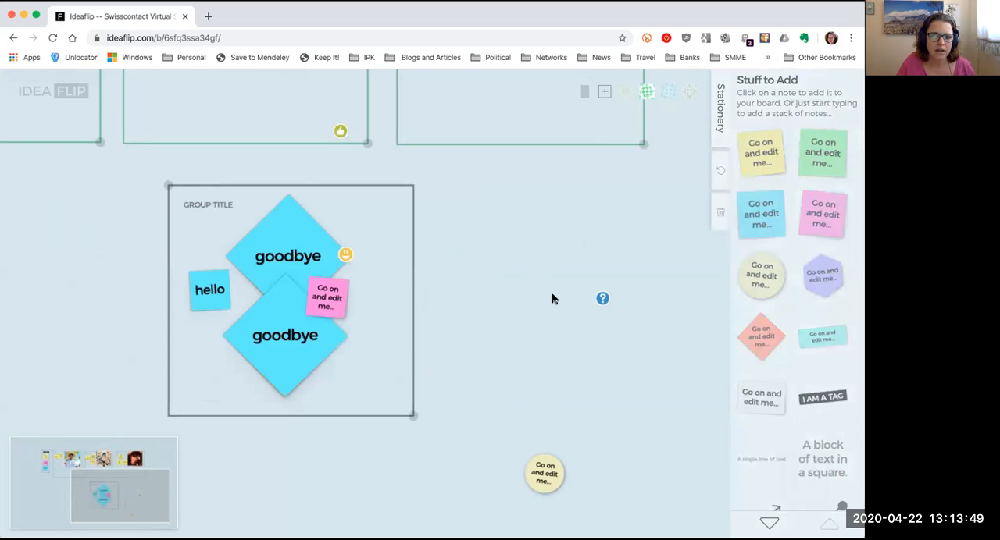
left_click_drag(601, 298, 331, 341)
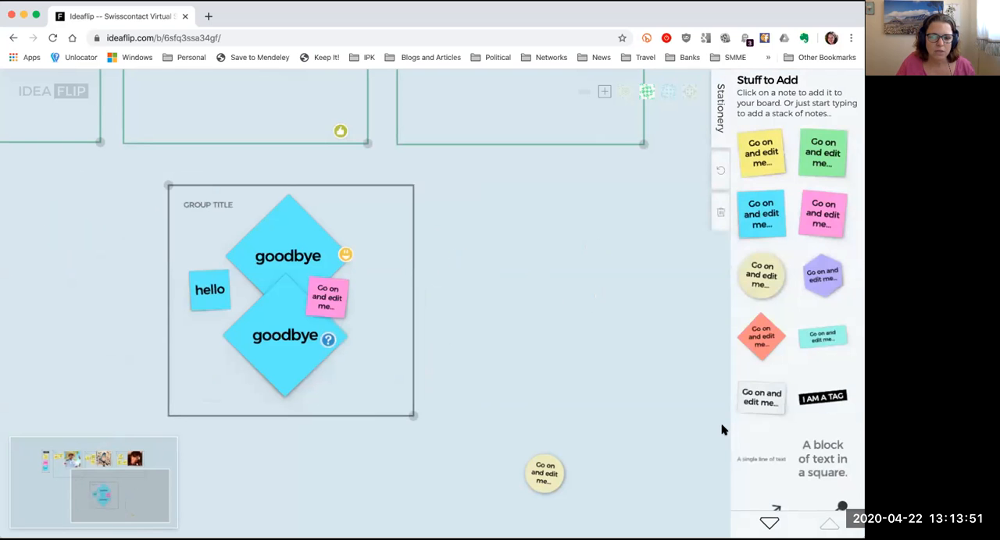
Step: Add a curved arrow from the upper goodbye diamond to the lower one and tighten its bend to stay inside the group
scroll(782, 462, "down", 5)
left_click_drag(765, 202, 334, 338)
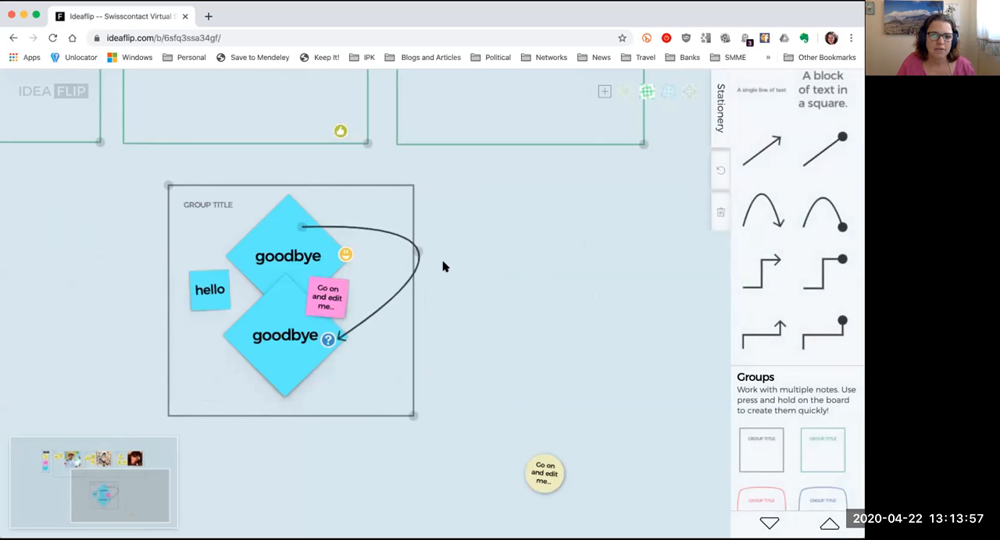
left_click_drag(418, 254, 393, 262)
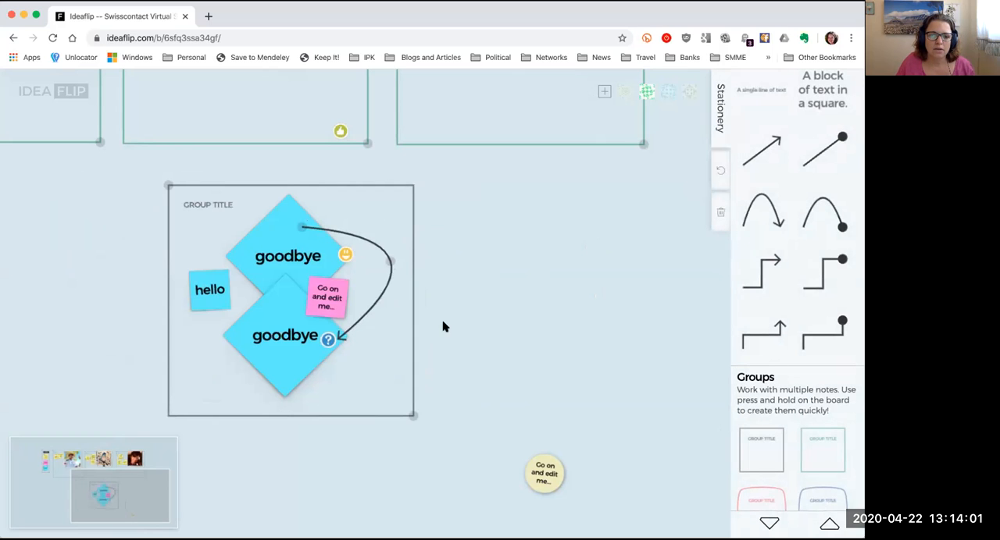
Step: Delete the group with all its contents, and duplicate the cream round note beside the original
left_click(169, 186)
left_click_drag(181, 188, 810, 467)
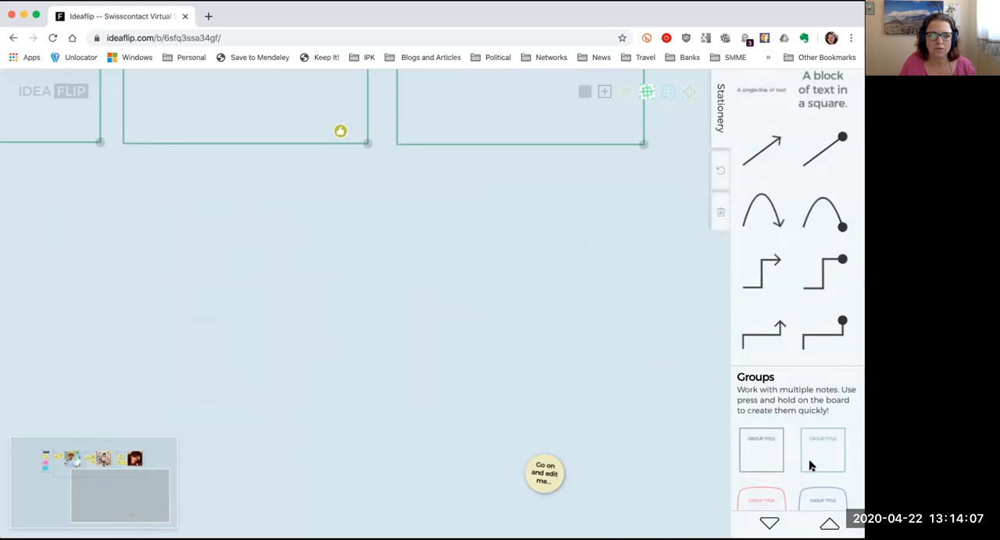
left_click_drag(535, 484, 784, 137)
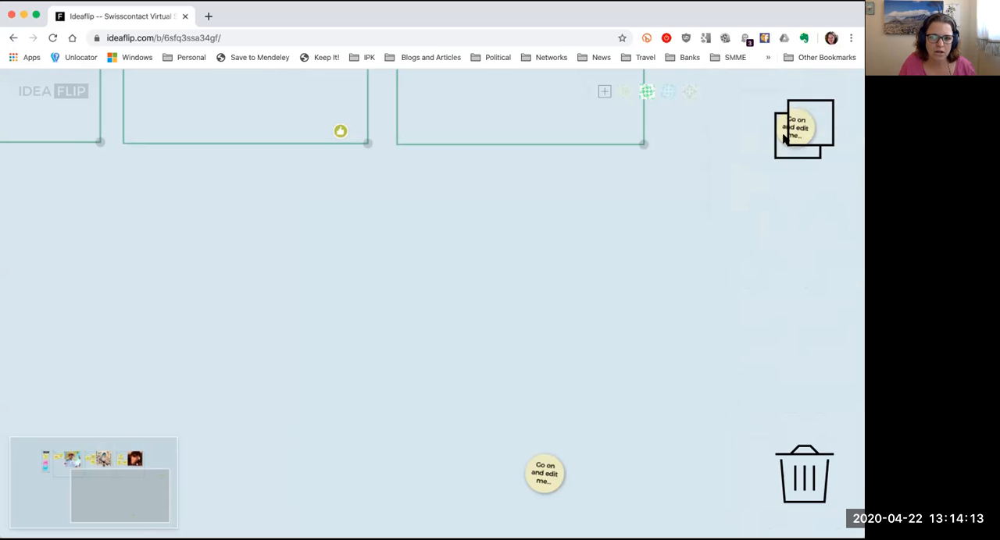
left_click_drag(781, 138, 804, 473)
left_click_drag(537, 469, 461, 283)
scroll(415, 365, "down", 5)
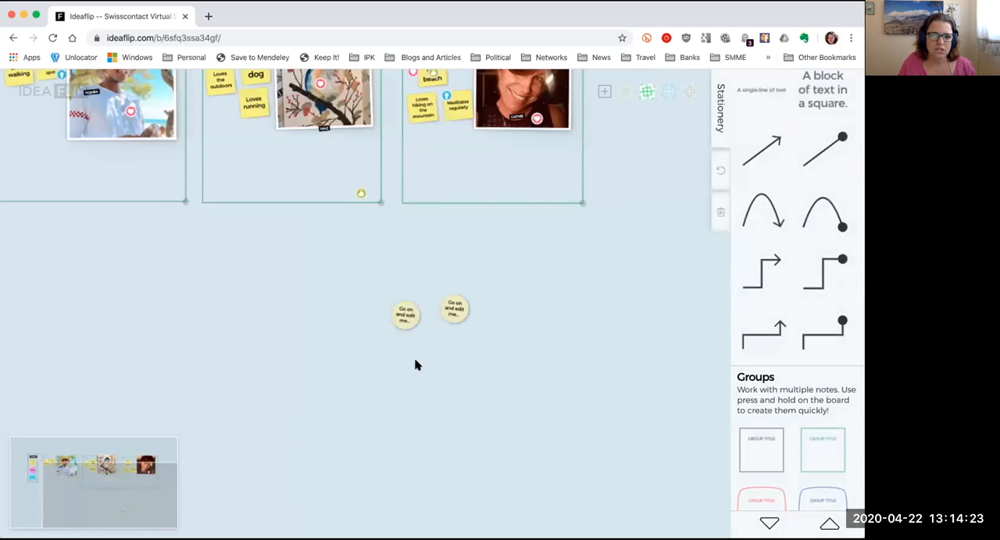
scroll(414, 364, "down", 3)
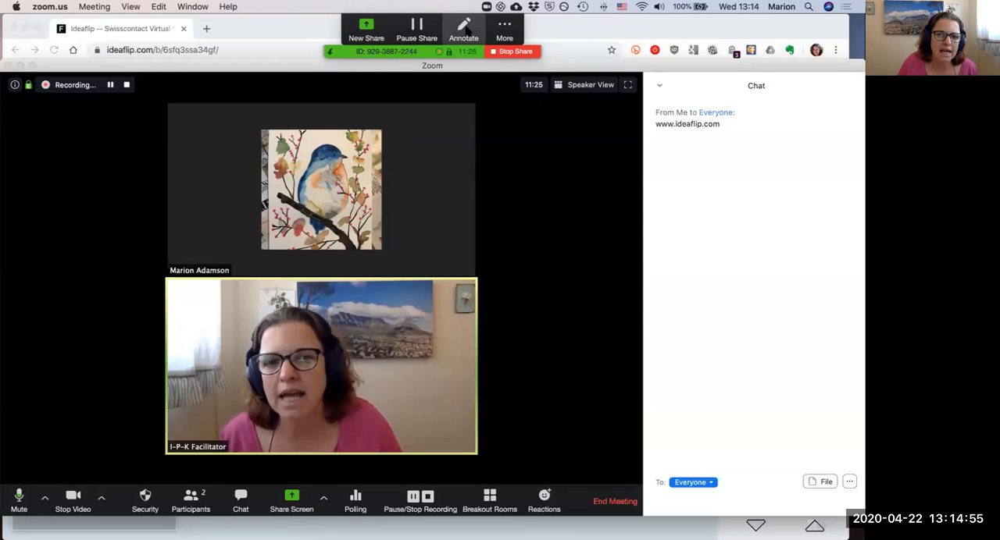
Step: Switch to the Zoom meeting, start annotating the shared screen and stamp a heart beside the bird picture
left_click(464, 30)
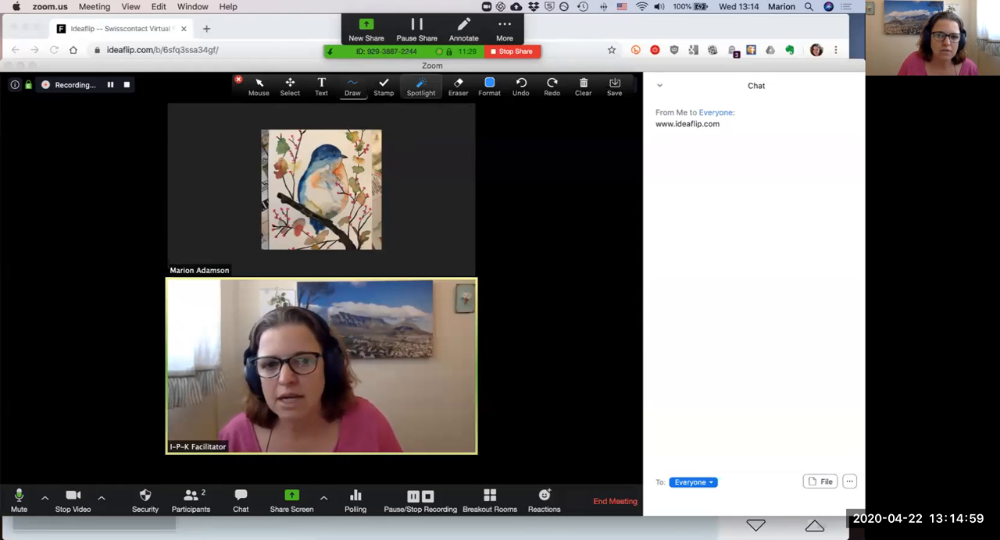
left_click(384, 87)
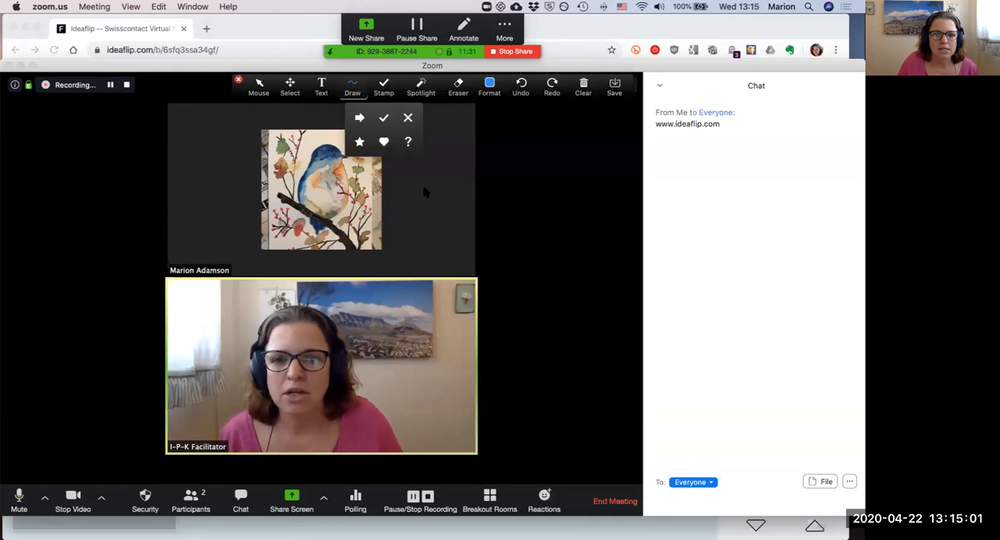
left_click(386, 143)
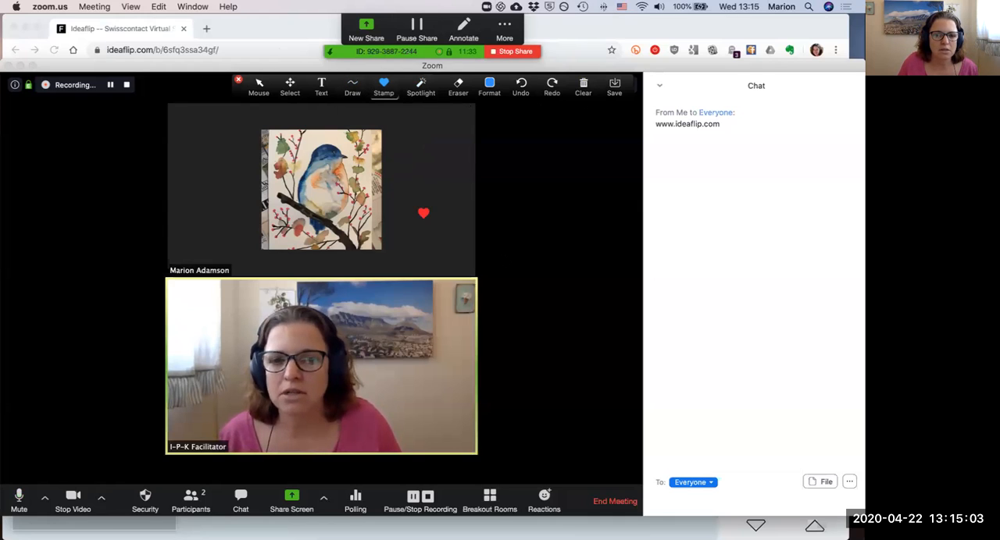
Step: Add the text annotation "lovely", shrink its box and move it to the other side of the bird picture, then save the annotated screen
left_click(321, 87)
left_click(408, 135)
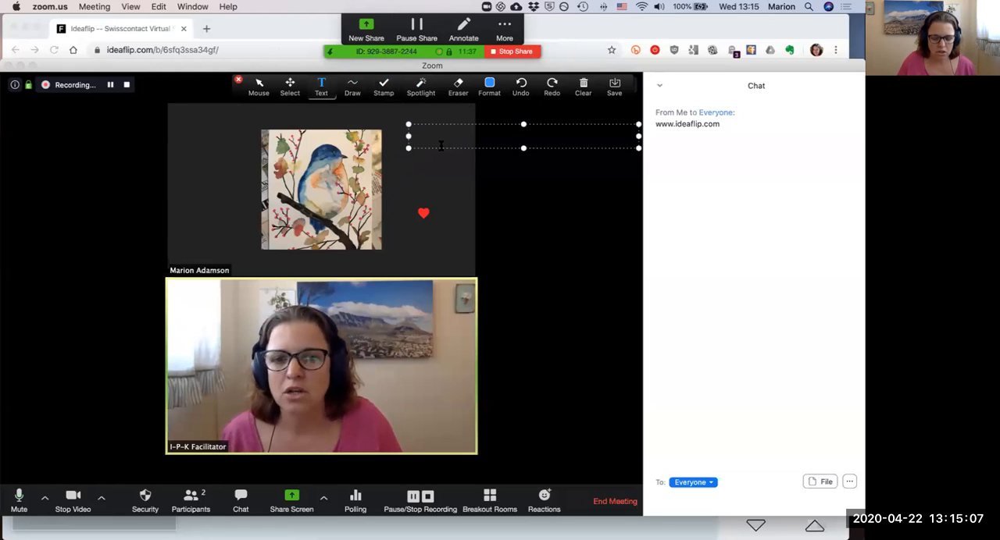
type("lovely")
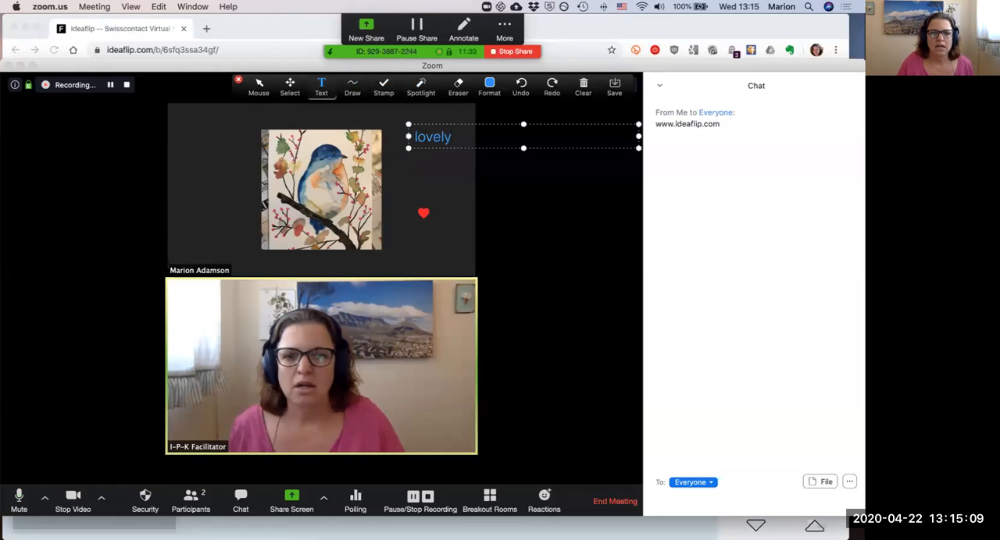
mouse_move(639, 136)
left_mouse_down()
mouse_move(409, 134)
mouse_move(369, 199)
mouse_move(258, 261)
mouse_move(146, 214)
mouse_move(152, 203)
left_mouse_up()
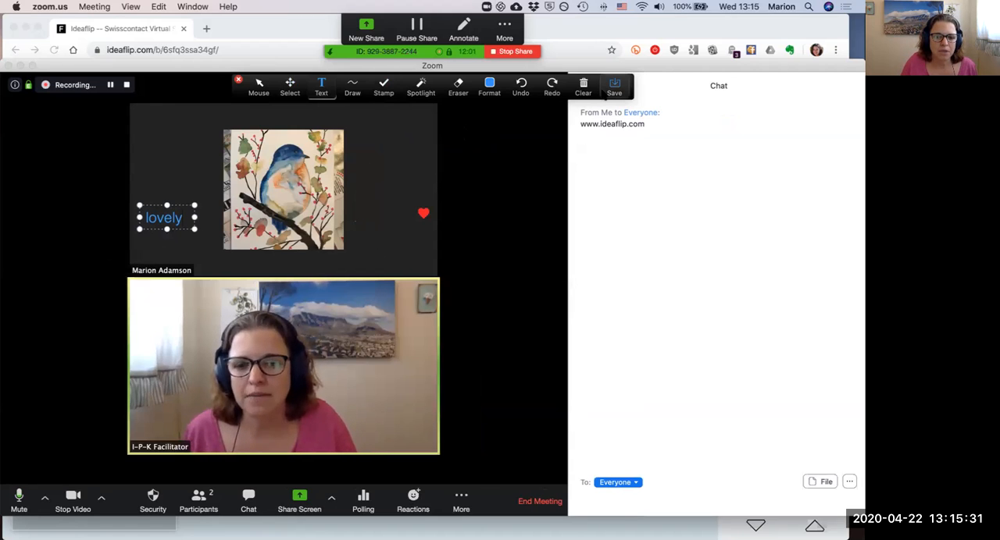
left_click(614, 88)
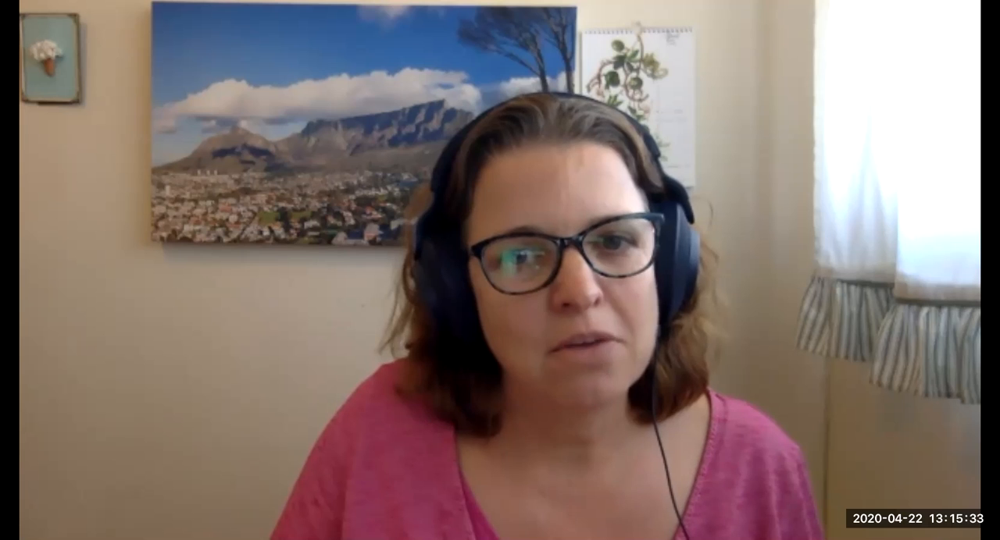